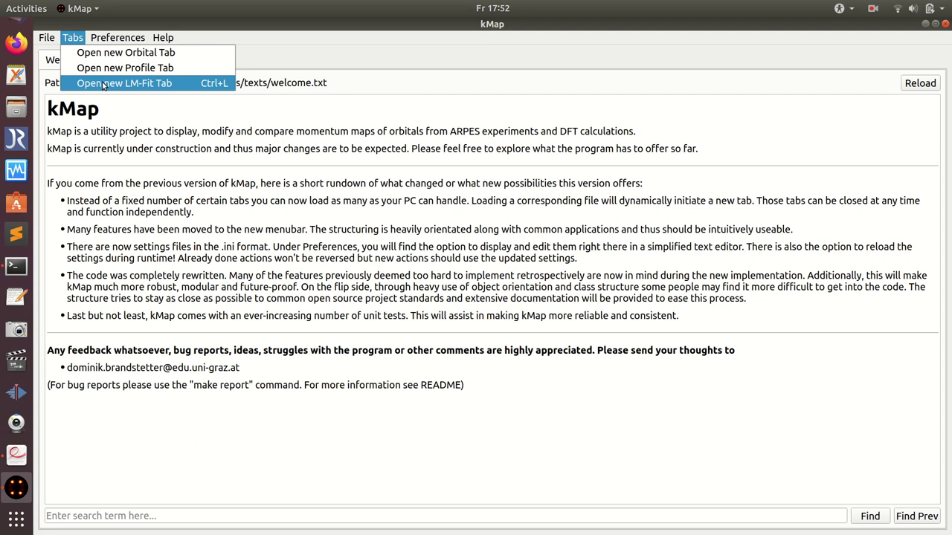
Dismiss the new-tab choices and bring up the File > Load Sliced Data submenu
{"action": "left_click", "coordinate": [103, 84]}
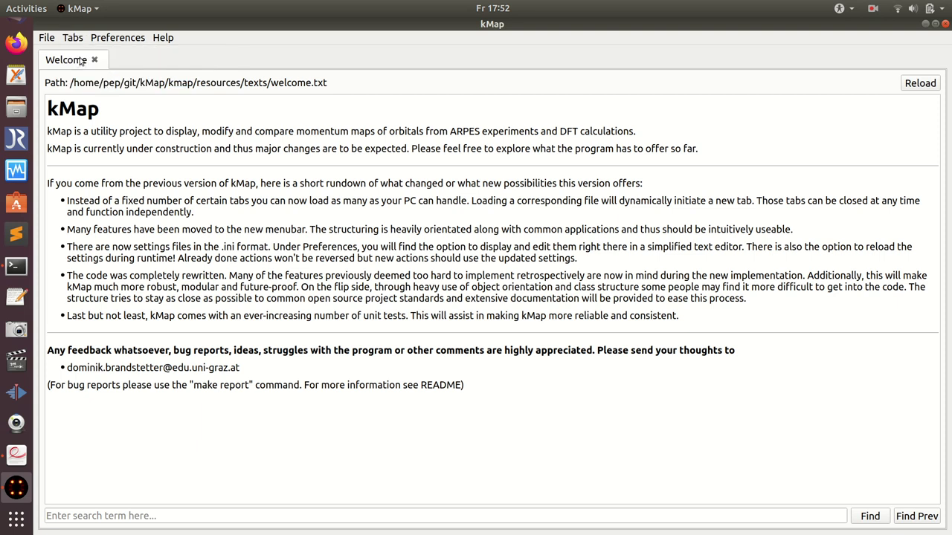
{"action": "left_click", "coordinate": [46, 38]}
{"action": "mouse_move", "coordinate": [56, 53]}
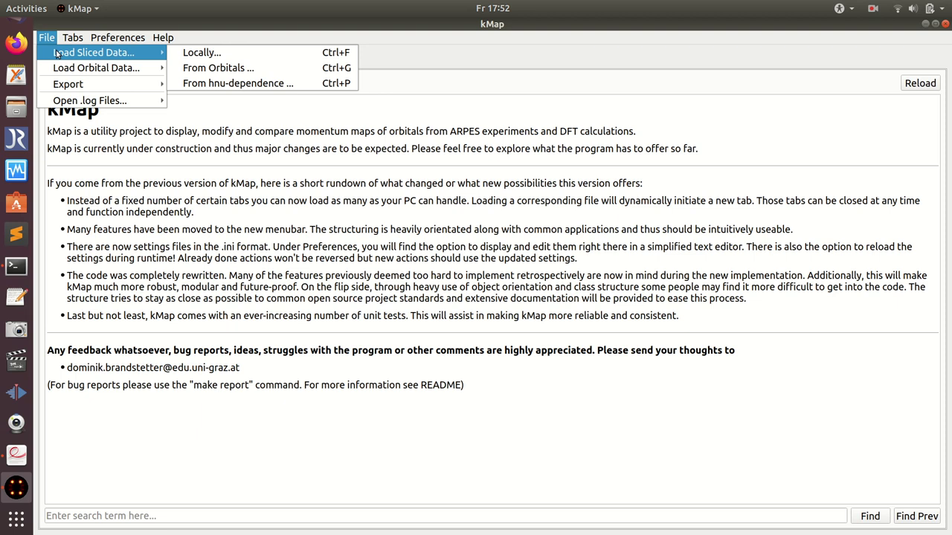
Load example5_6584.hdf5 as local sliced data and move the E_kin slider to slice 23 (27.13 eV)
{"action": "left_click", "coordinate": [207, 58]}
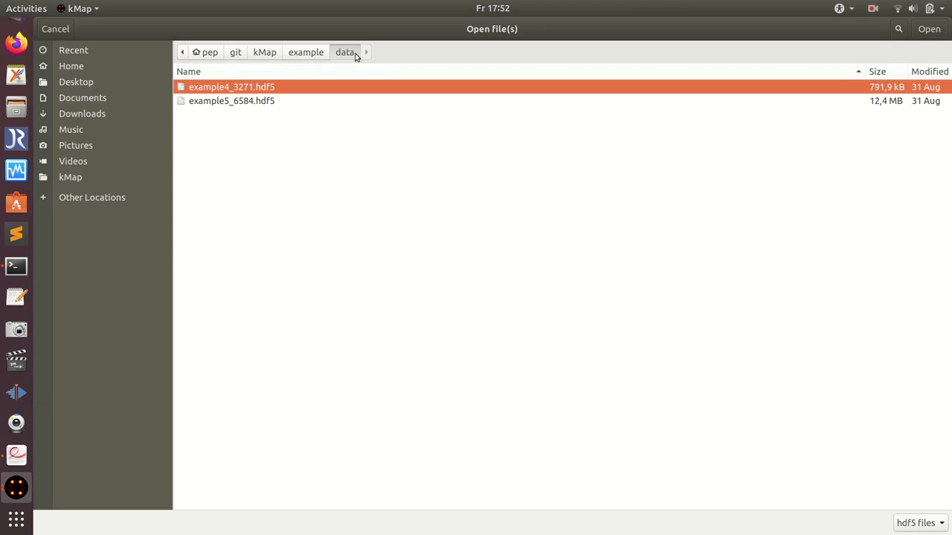
{"action": "left_click", "coordinate": [237, 102]}
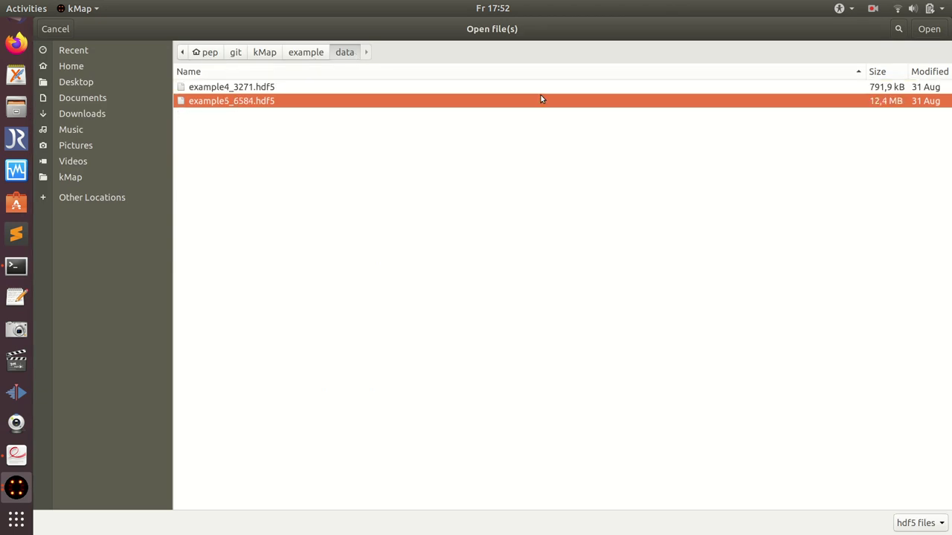
{"action": "double_click", "coordinate": [274, 101]}
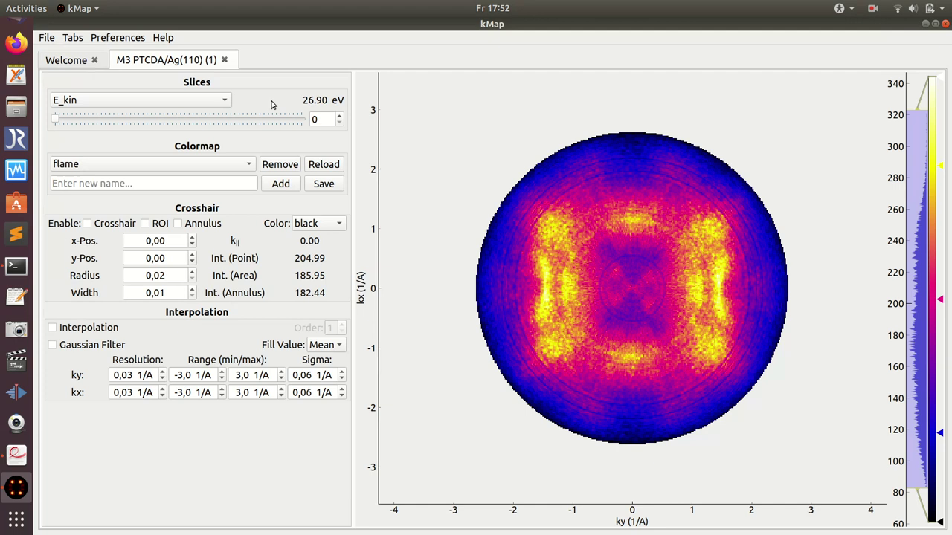
{"action": "left_click_drag", "start_coordinate": [55, 121], "coordinate": [148, 133]}
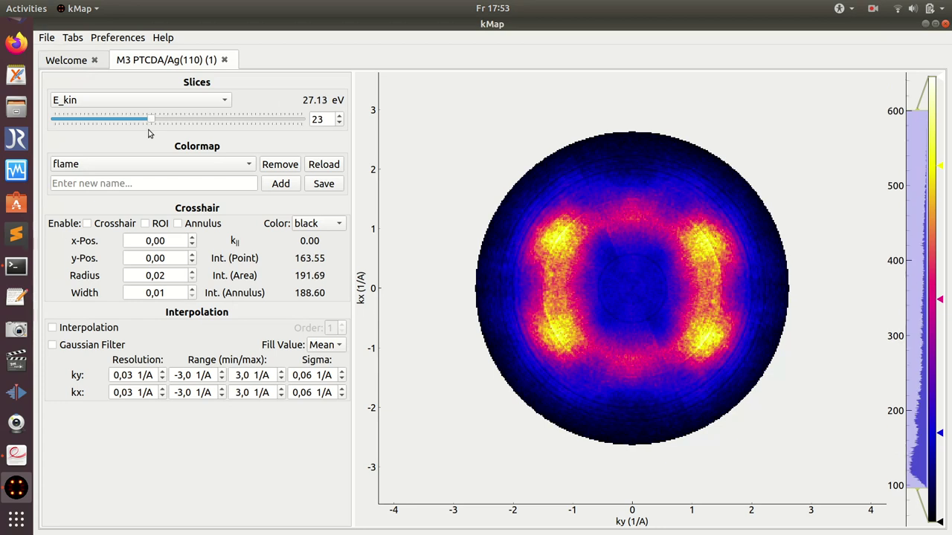
In the Puschnig2011 paper, select the title and scroll to page 6's DFT versus ARPES orbital maps
{"action": "left_click", "coordinate": [13, 458]}
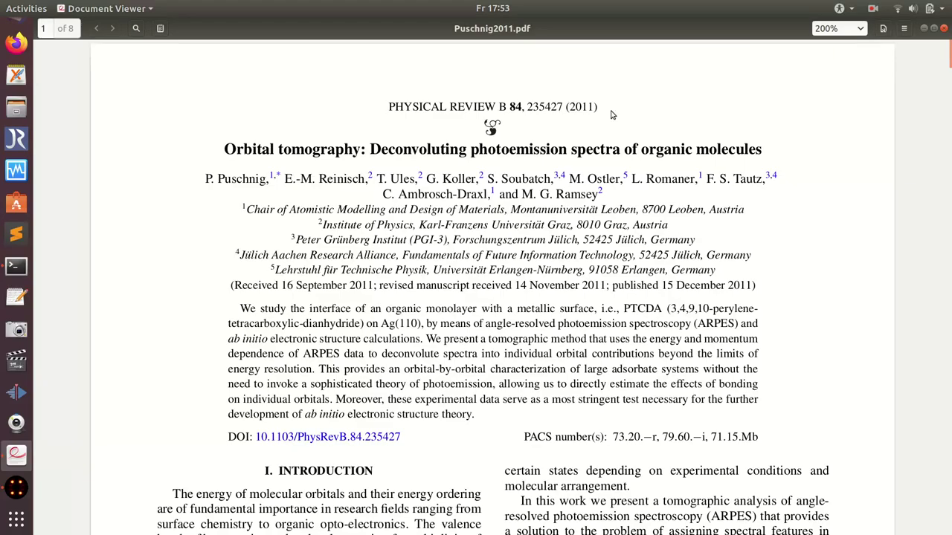
{"action": "left_click_drag", "start_coordinate": [226, 145], "coordinate": [773, 141]}
{"action": "left_click_drag", "start_coordinate": [949, 54], "coordinate": [936, 186]}
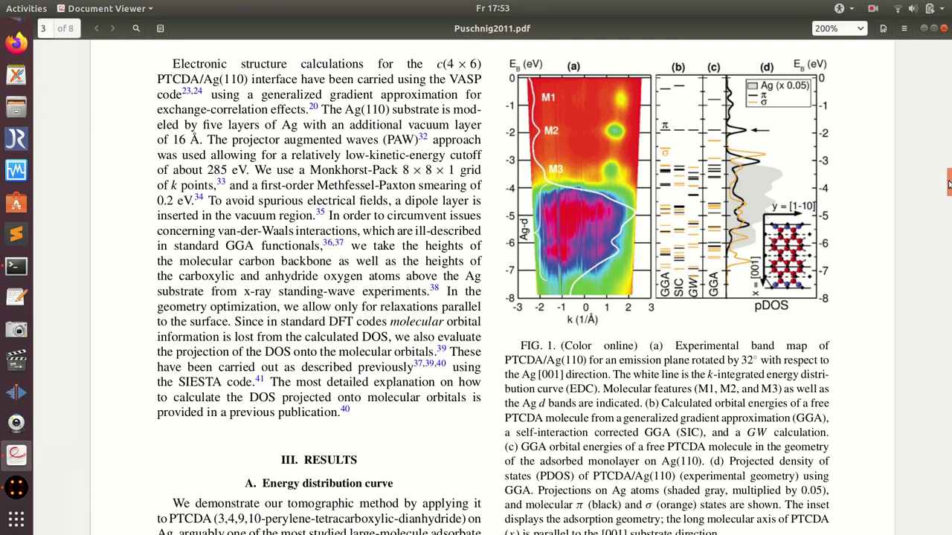
{"action": "left_click_drag", "start_coordinate": [949, 185], "coordinate": [921, 371]}
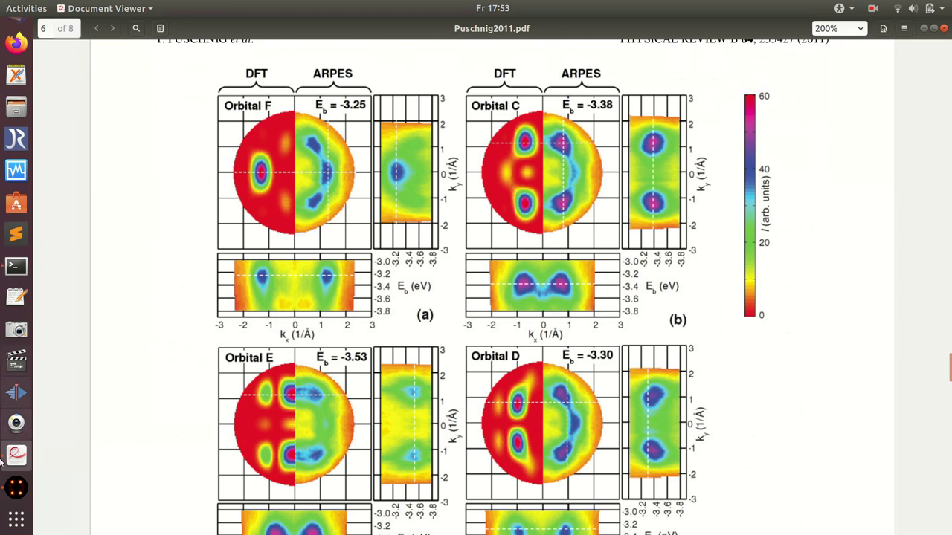
Back in kMap, load the local orbital files PTCDA_C.cube through PTCDA_F.cube
{"action": "left_click", "coordinate": [15, 489]}
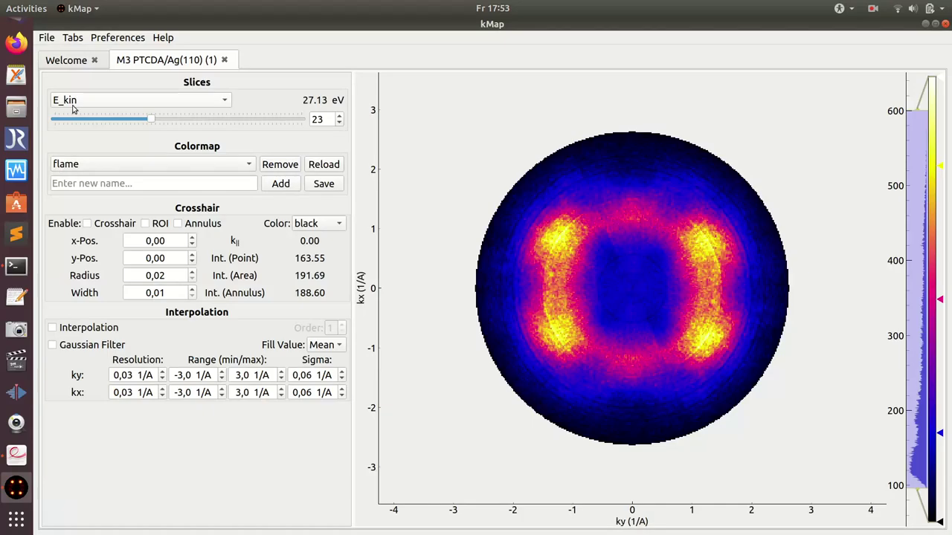
{"action": "left_click", "coordinate": [47, 39]}
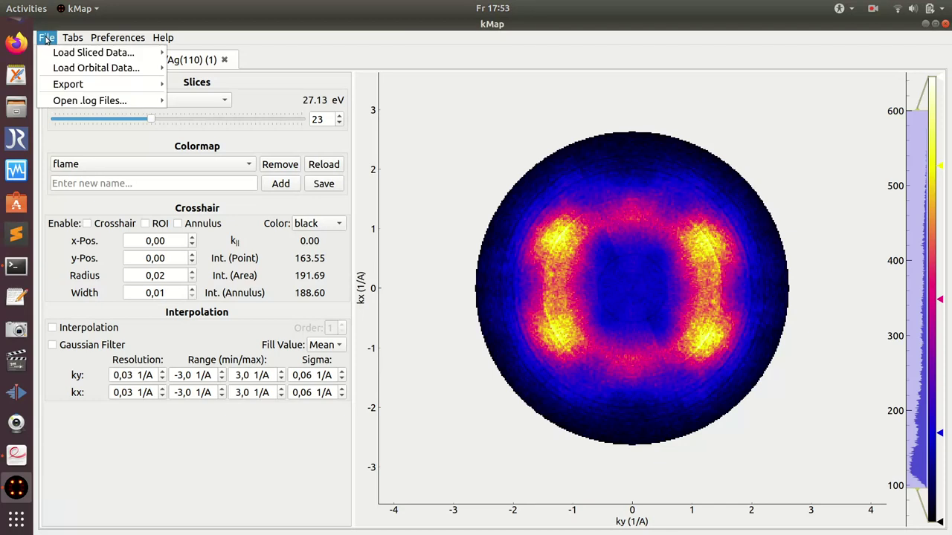
{"action": "mouse_move", "coordinate": [59, 51]}
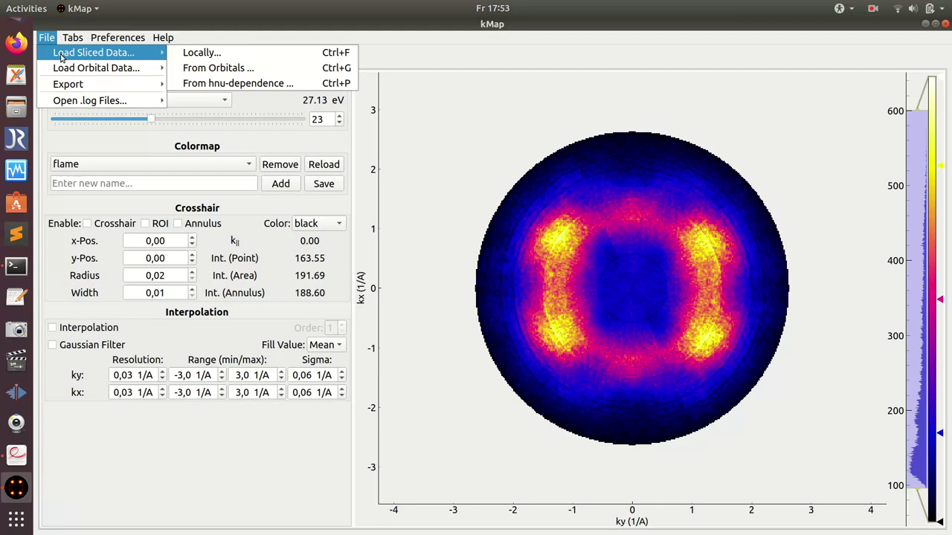
{"action": "mouse_move", "coordinate": [64, 69]}
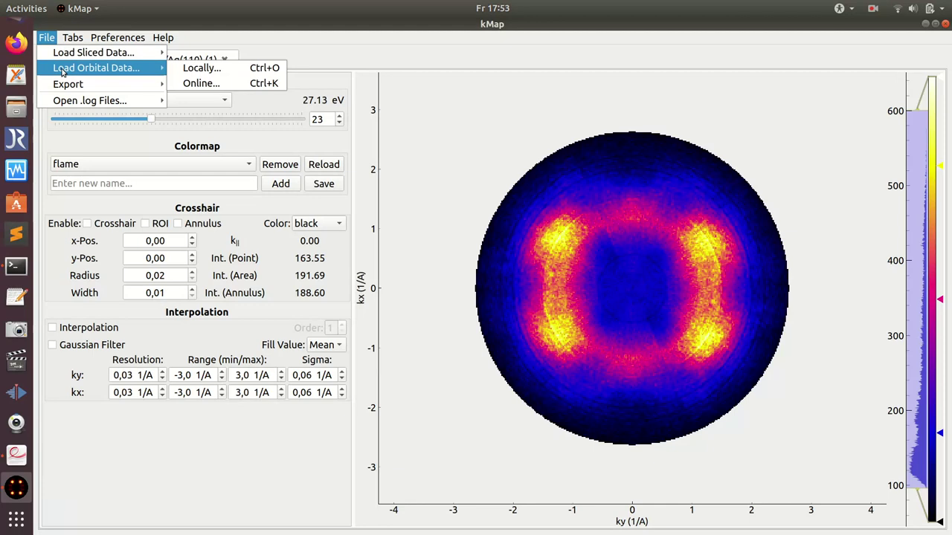
{"action": "left_click", "coordinate": [198, 68]}
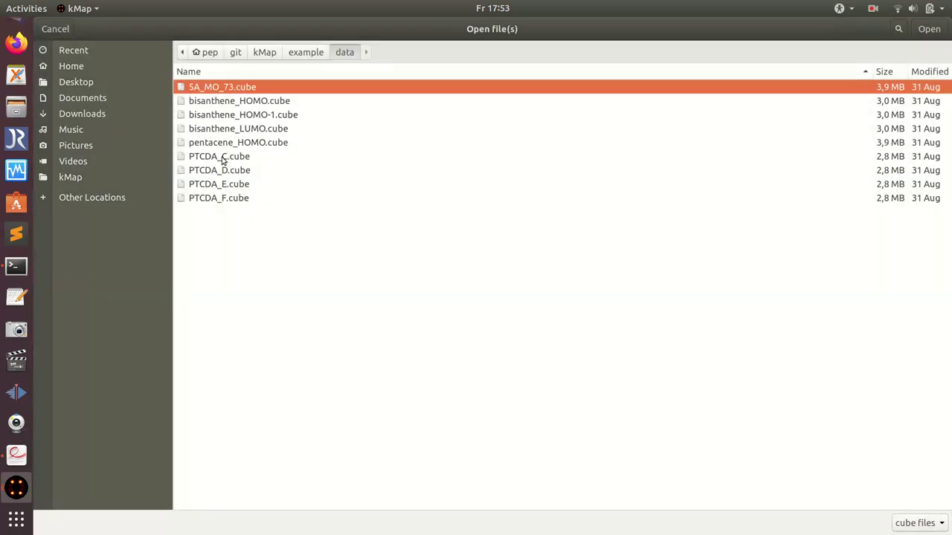
{"action": "left_click", "coordinate": [223, 159]}
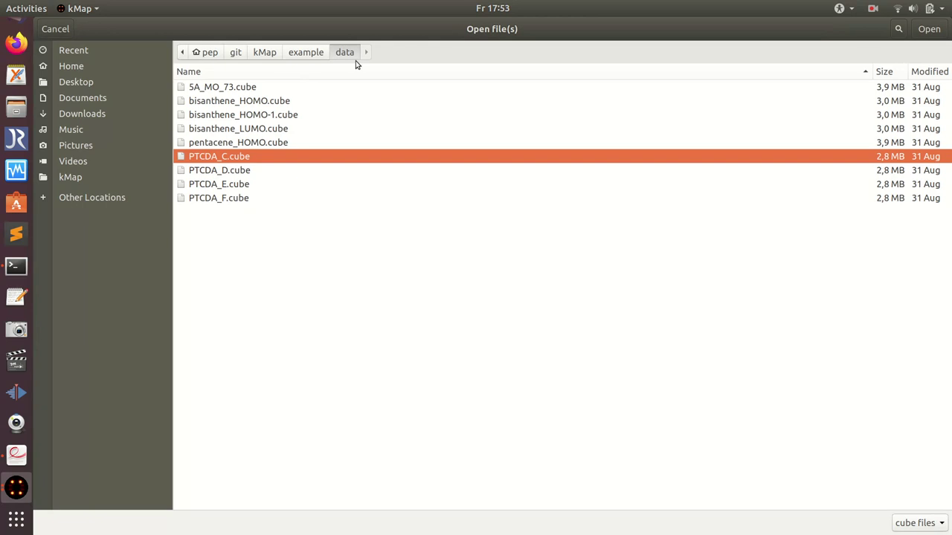
{"action": "left_click", "coordinate": [229, 202], "text": "shift"}
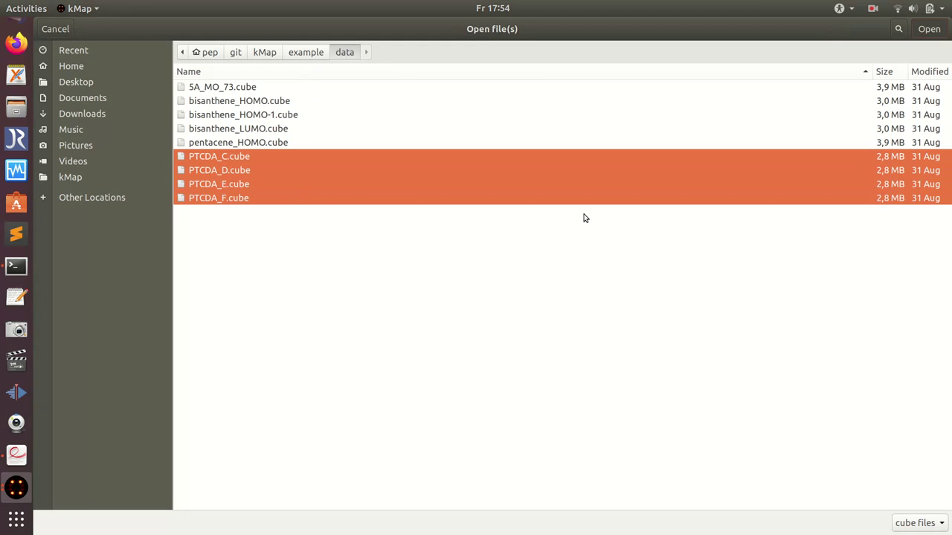
{"action": "key", "text": "Return"}
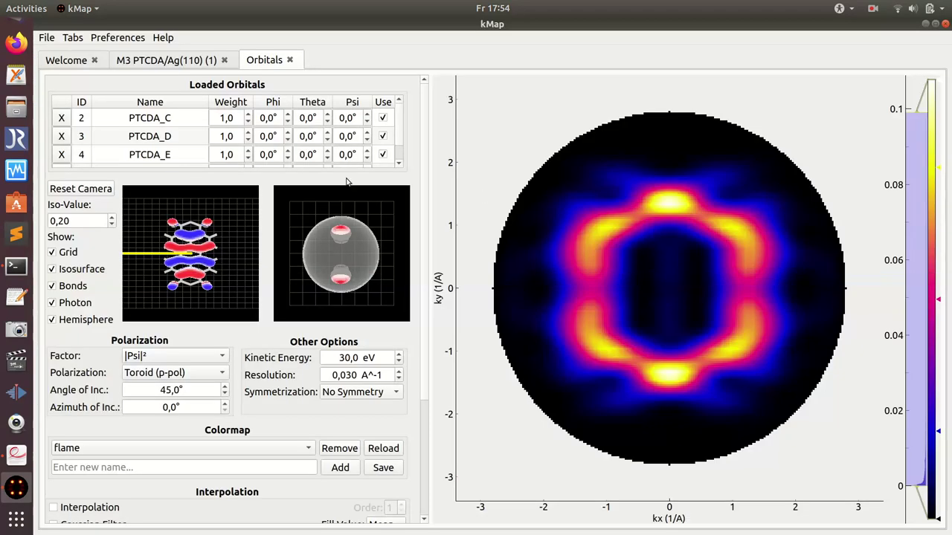
Open a new LM-Fit tab, then close it again
{"action": "left_click", "coordinate": [63, 41]}
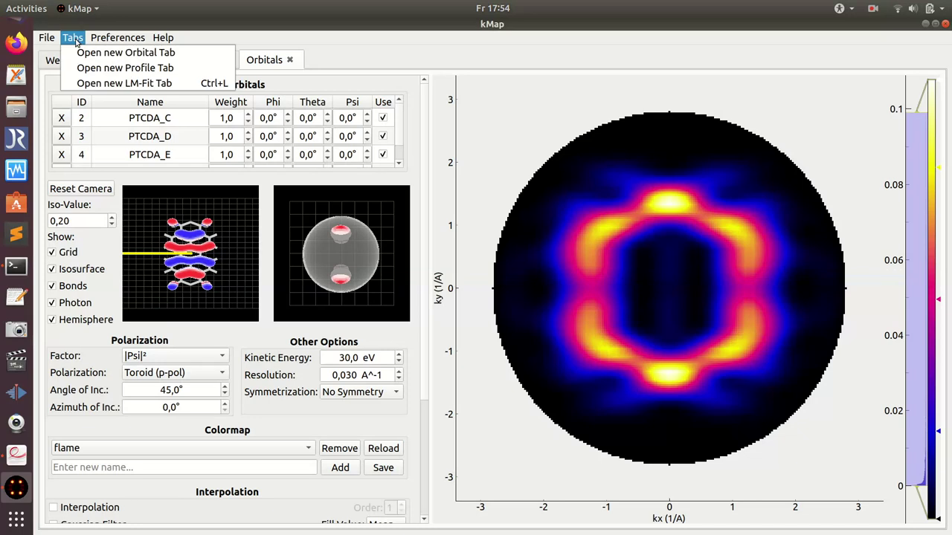
{"action": "left_click", "coordinate": [125, 83]}
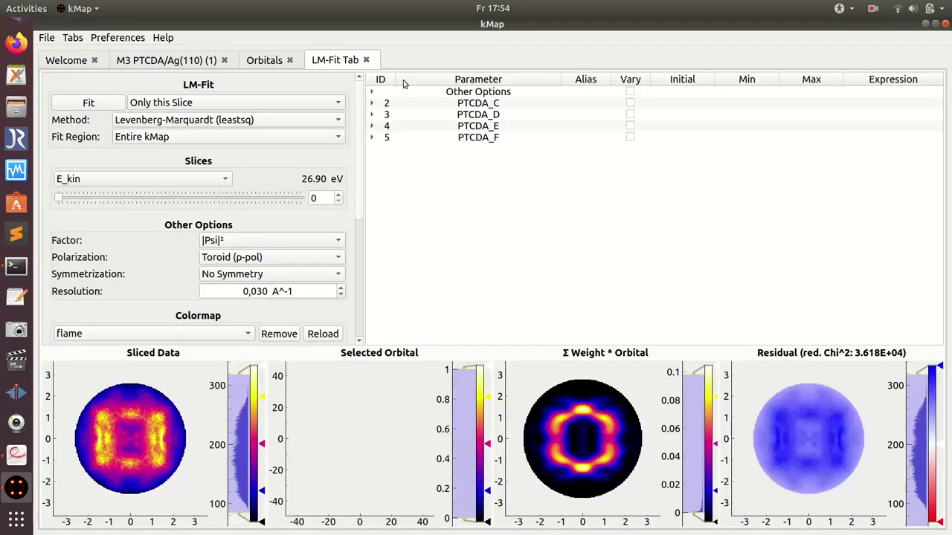
{"action": "left_click", "coordinate": [366, 60]}
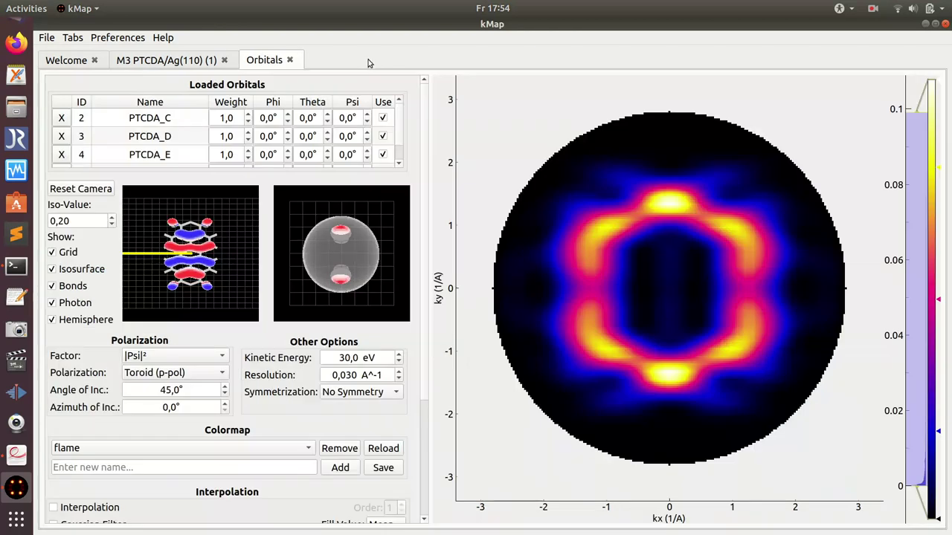
Load example4_3271.hdf5 from local files as multilayer 5A HOMO sliced data
{"action": "left_click", "coordinate": [49, 40]}
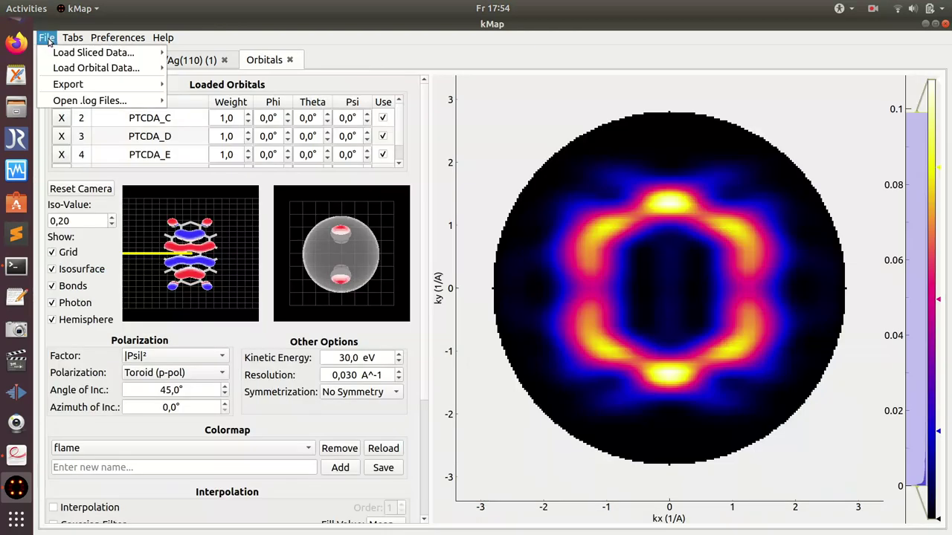
{"action": "mouse_move", "coordinate": [64, 55]}
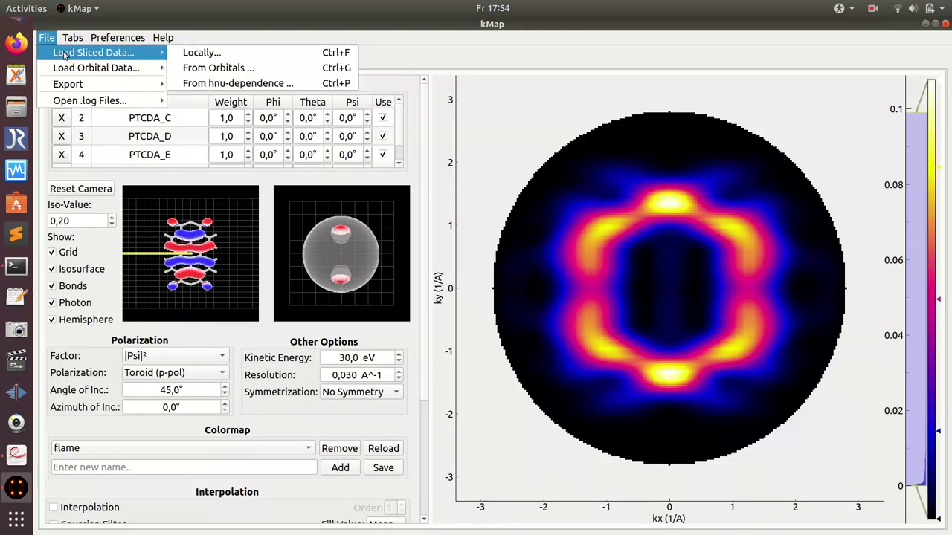
{"action": "left_click", "coordinate": [200, 55]}
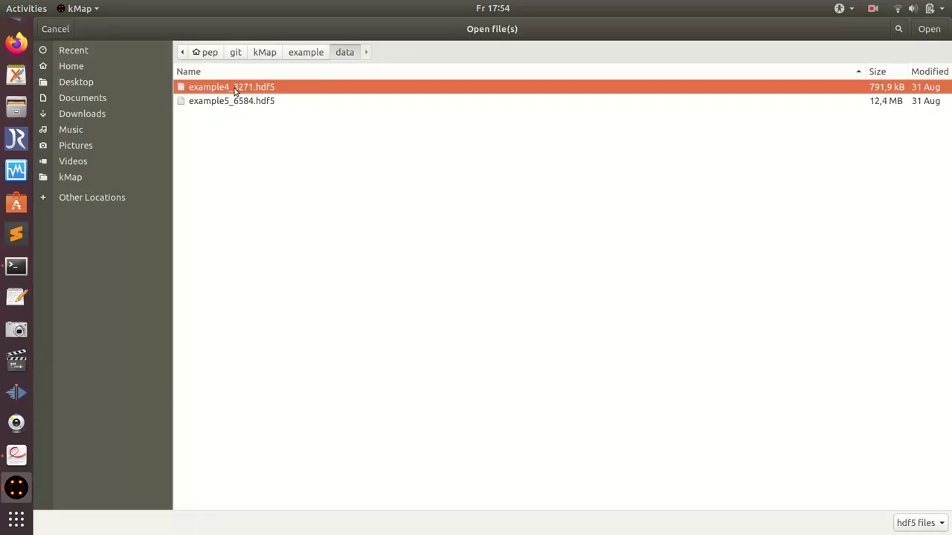
{"action": "double_click", "coordinate": [237, 90]}
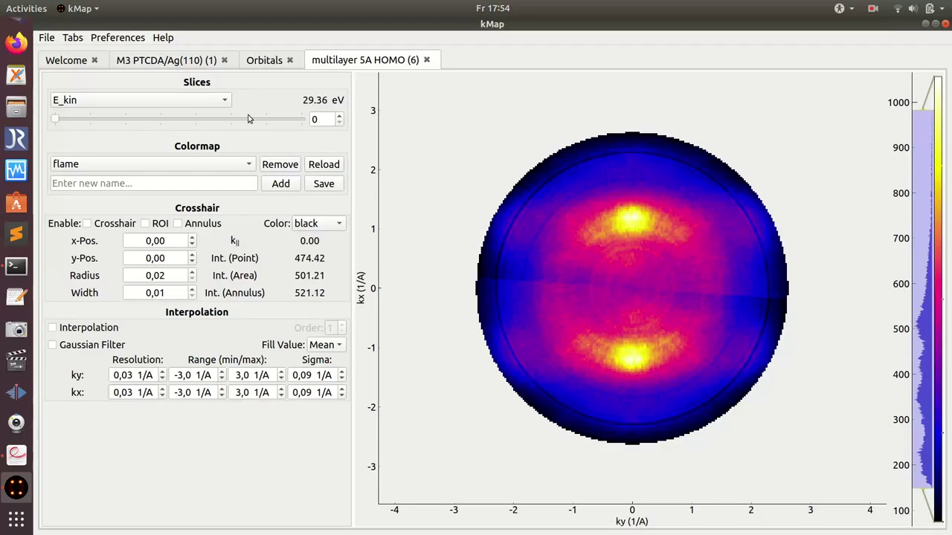
{"action": "left_click", "coordinate": [72, 37]}
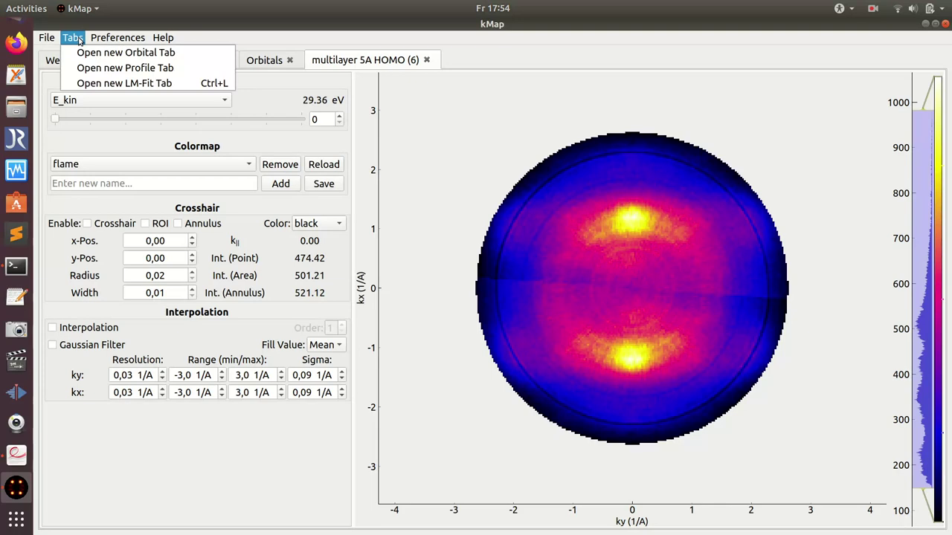
Create an LM-Fit tab with M3 PTCDA/Ag(110) (1) as sliced data and Orbitals as orbital source
{"action": "left_click", "coordinate": [96, 85]}
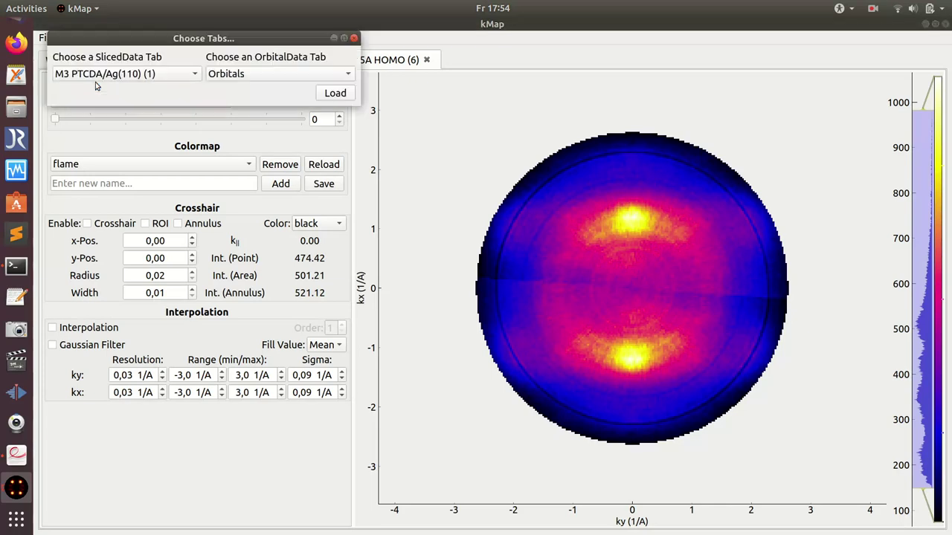
{"action": "left_click", "coordinate": [149, 74]}
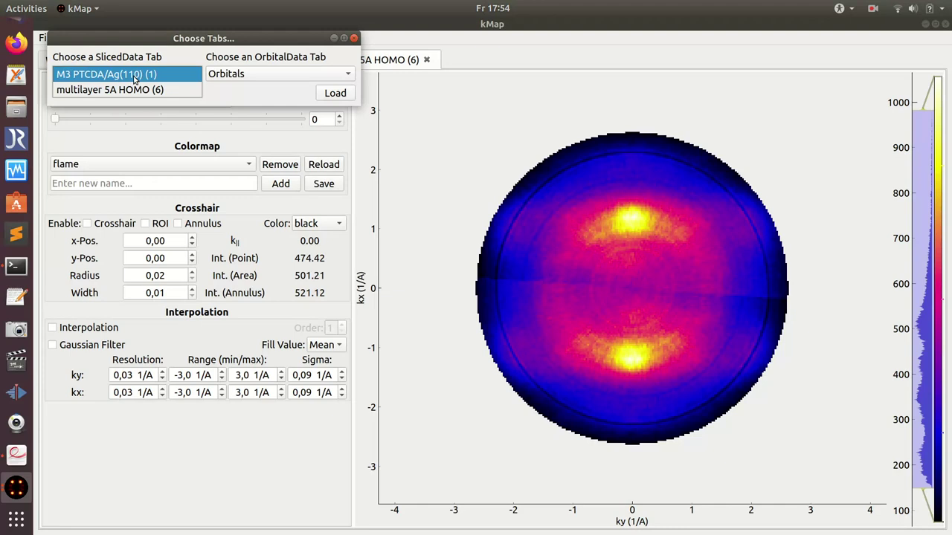
{"action": "left_click", "coordinate": [135, 77]}
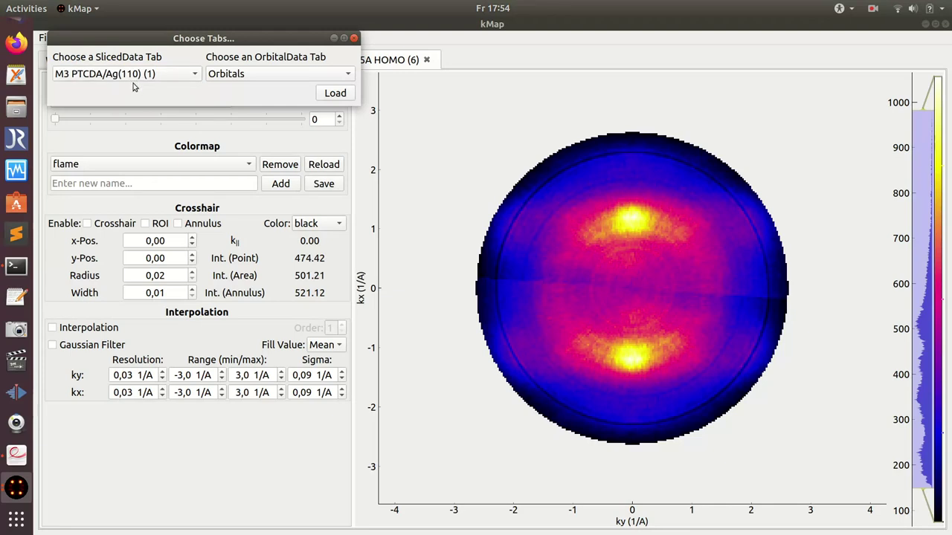
{"action": "left_click", "coordinate": [305, 79]}
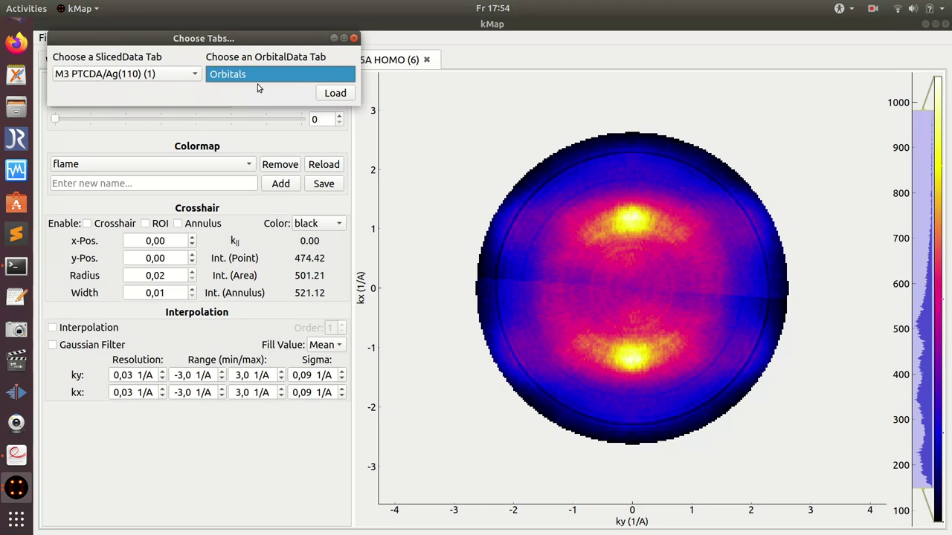
{"action": "left_click", "coordinate": [339, 94]}
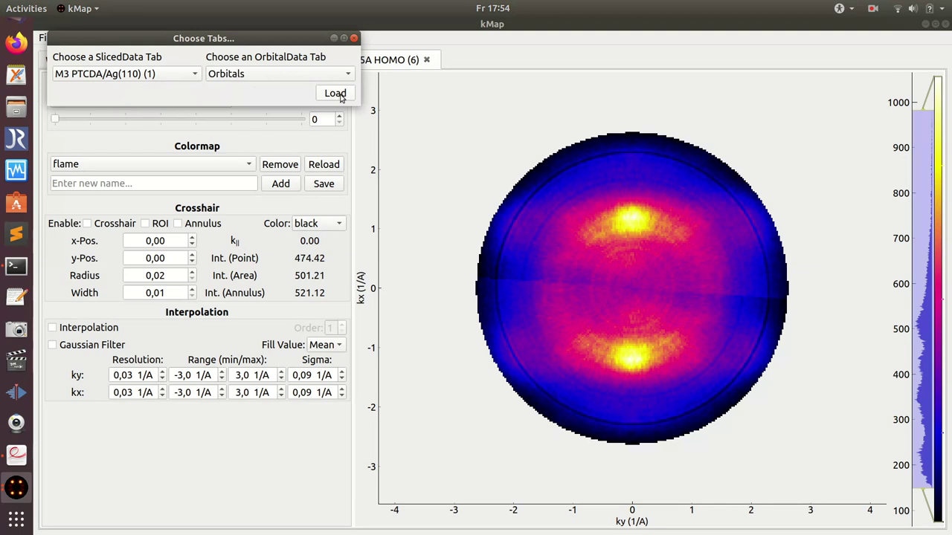
{"action": "left_click", "coordinate": [336, 93]}
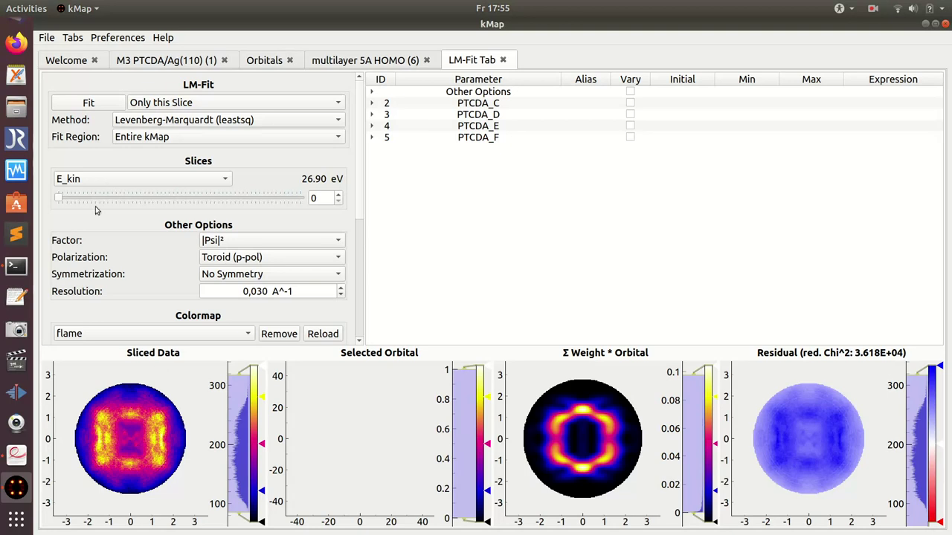
Move the fit to slice 13 (27.03 eV) and preview orbitals PTCDA_C through PTCDA_F
{"action": "scroll", "coordinate": [95, 201], "scroll_direction": "up", "scroll_amount": 4}
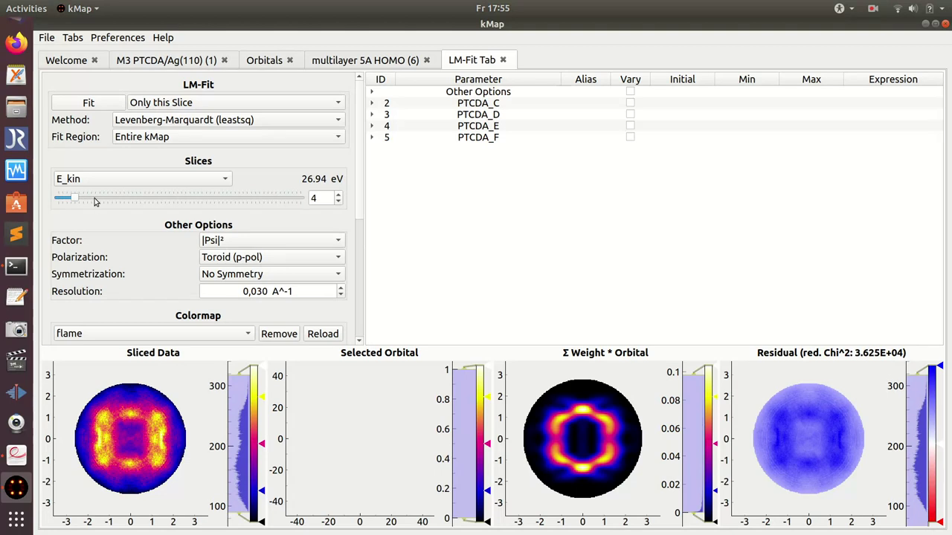
{"action": "left_click_drag", "start_coordinate": [95, 201], "coordinate": [111, 219]}
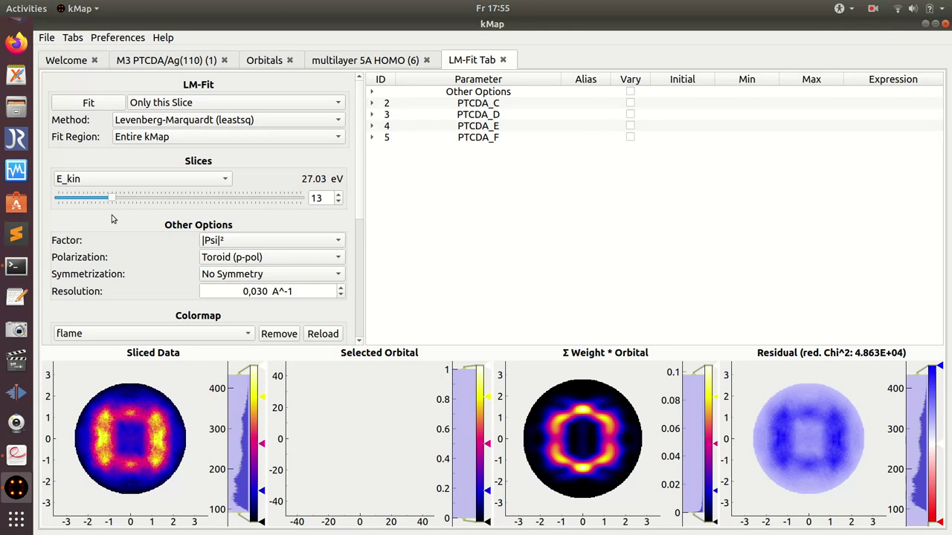
{"action": "left_click", "coordinate": [478, 104]}
{"action": "left_click", "coordinate": [483, 115]}
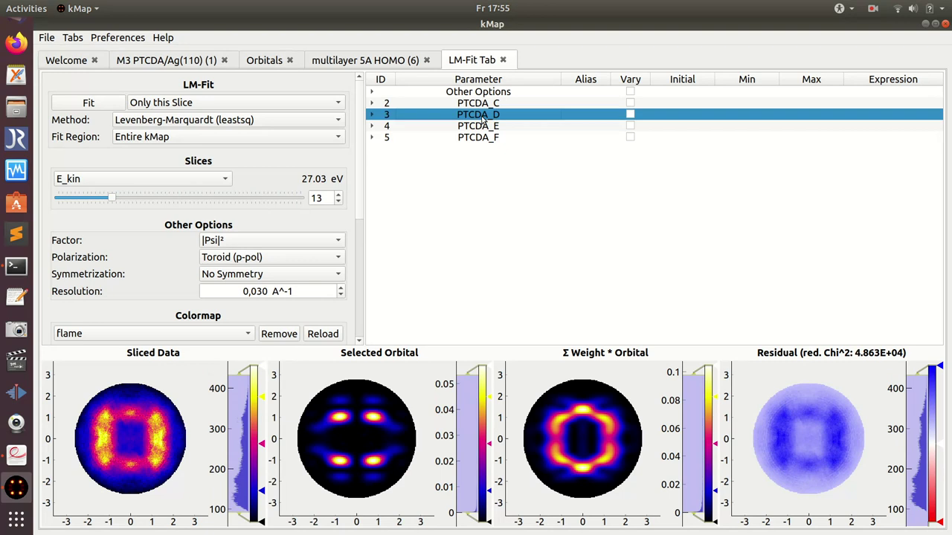
{"action": "left_click", "coordinate": [486, 128]}
{"action": "left_click", "coordinate": [488, 138]}
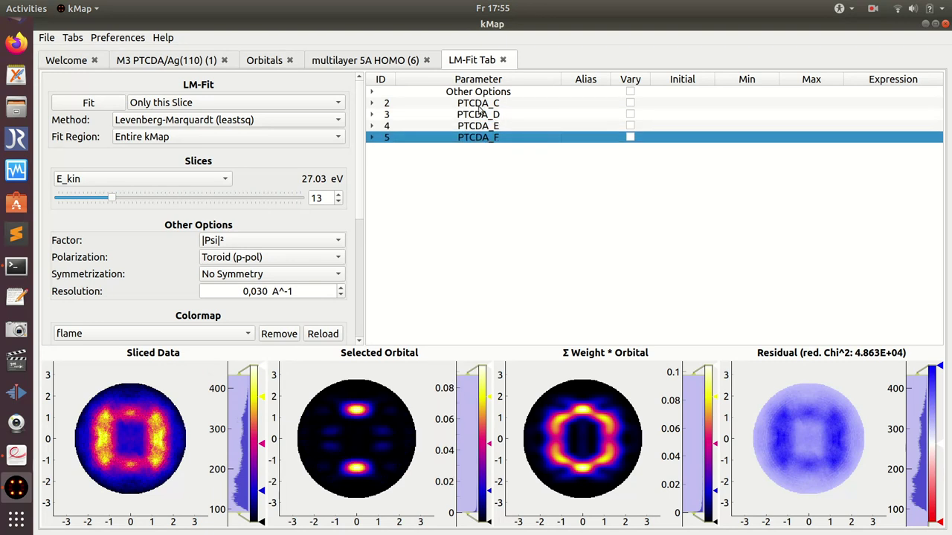
Preview PTCDA_C through PTCDA_F once more and expand PTCDA_C's fit parameters
{"action": "left_click", "coordinate": [478, 104]}
{"action": "left_click", "coordinate": [484, 115]}
{"action": "left_click", "coordinate": [484, 126]}
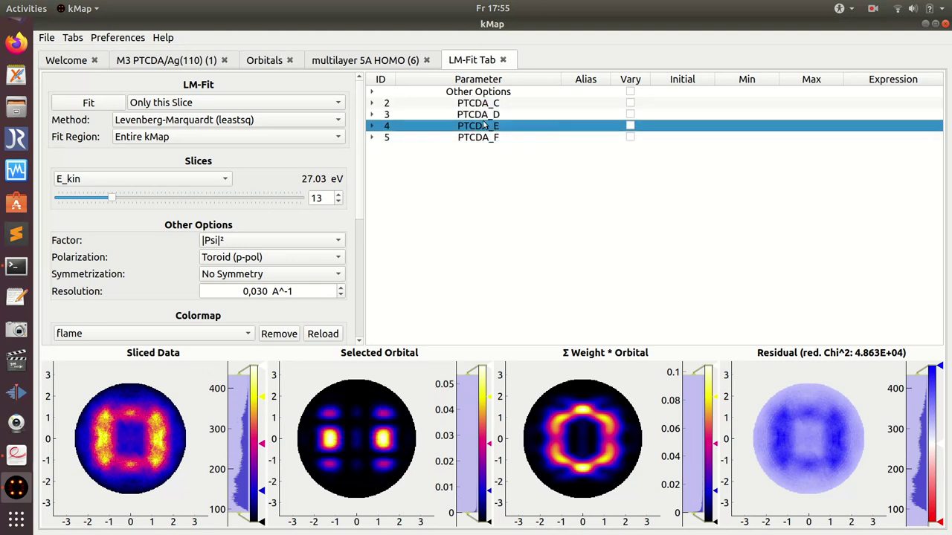
{"action": "left_click", "coordinate": [488, 140]}
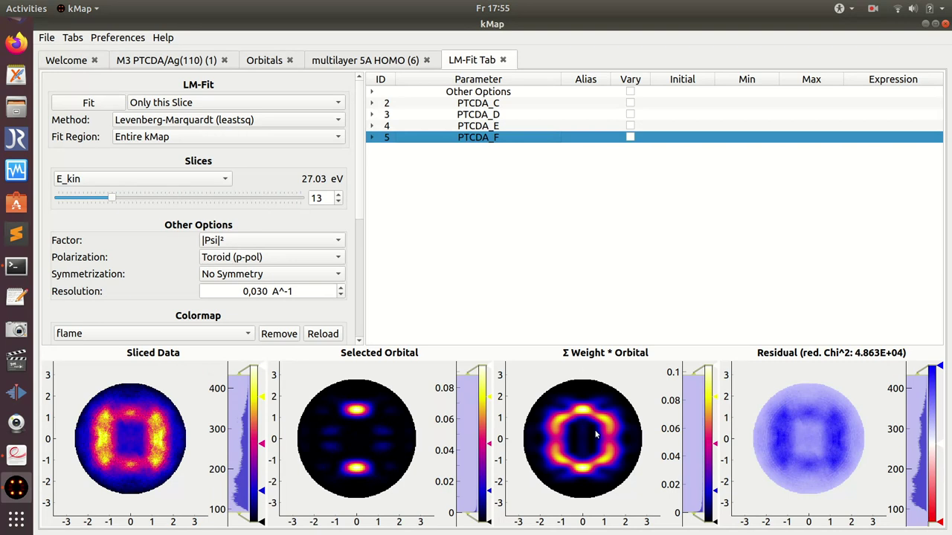
{"action": "left_click", "coordinate": [372, 104]}
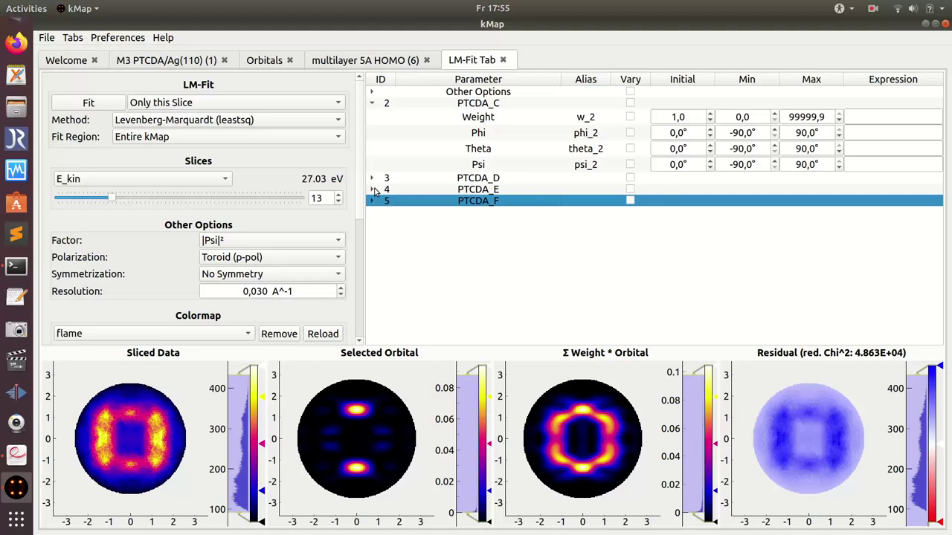
Expand the fit parameters of PTCDA_D, PTCDA_E and PTCDA_F
{"action": "left_click", "coordinate": [372, 179]}
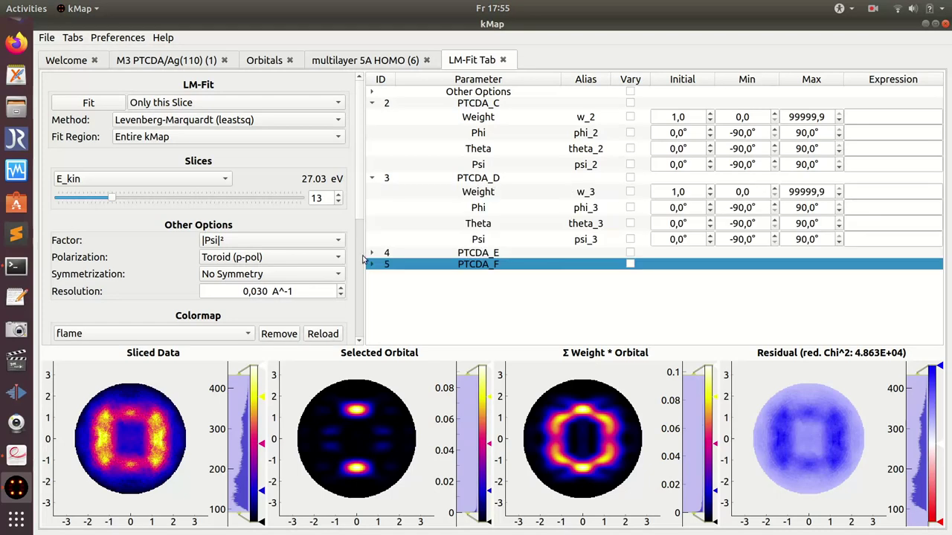
{"action": "left_click", "coordinate": [371, 252]}
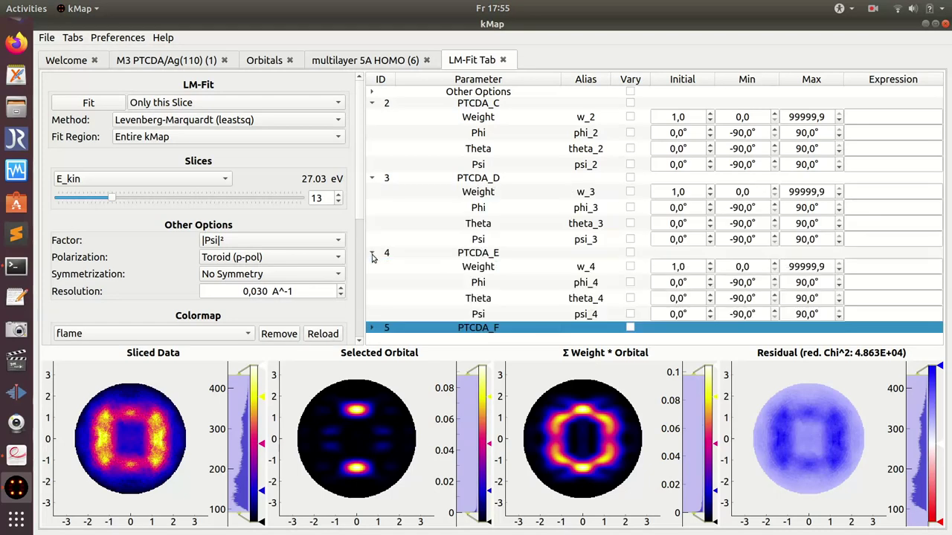
{"action": "left_click", "coordinate": [372, 329]}
{"action": "scroll", "coordinate": [936, 268], "scroll_direction": "down", "scroll_amount": 2}
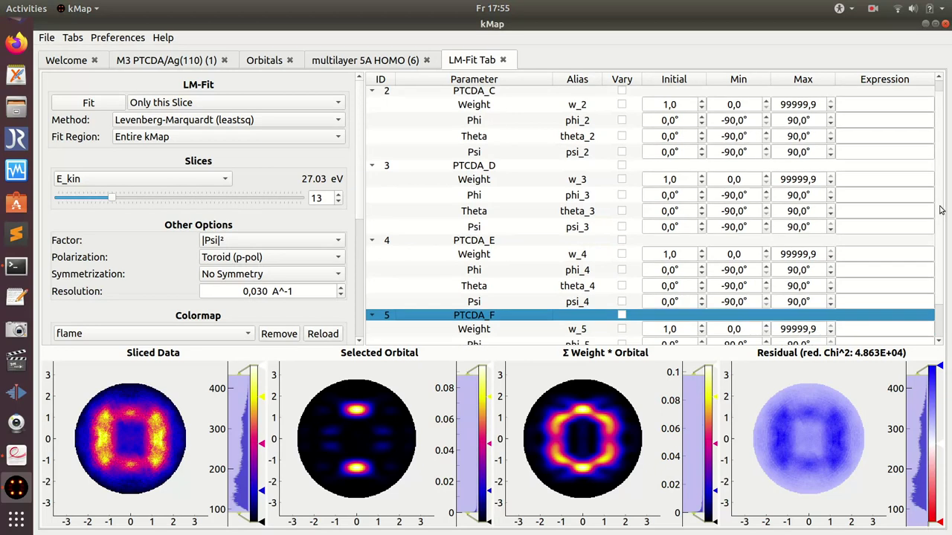
{"action": "scroll", "coordinate": [919, 151], "scroll_direction": "up", "scroll_amount": 2}
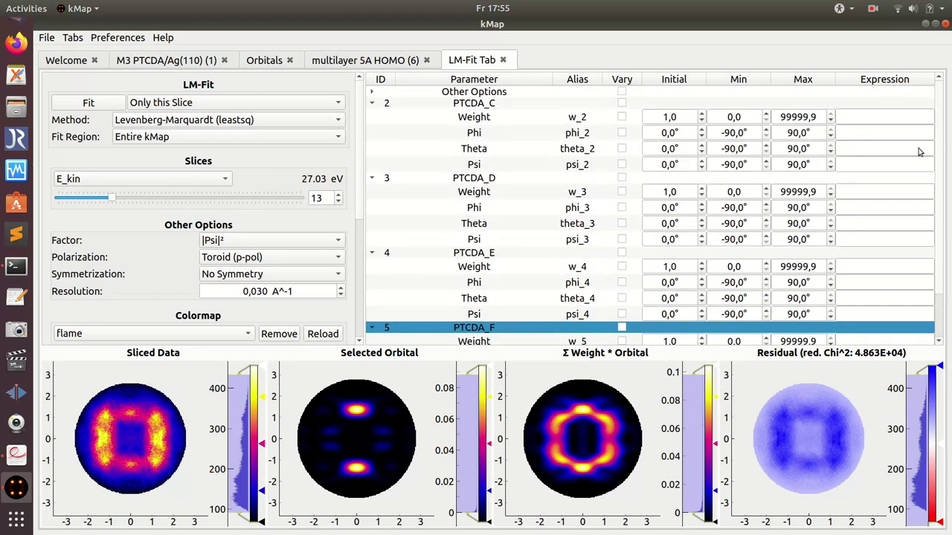
Set PTCDA_C's initial weight w_2 to 10
{"action": "double_click", "coordinate": [678, 118]}
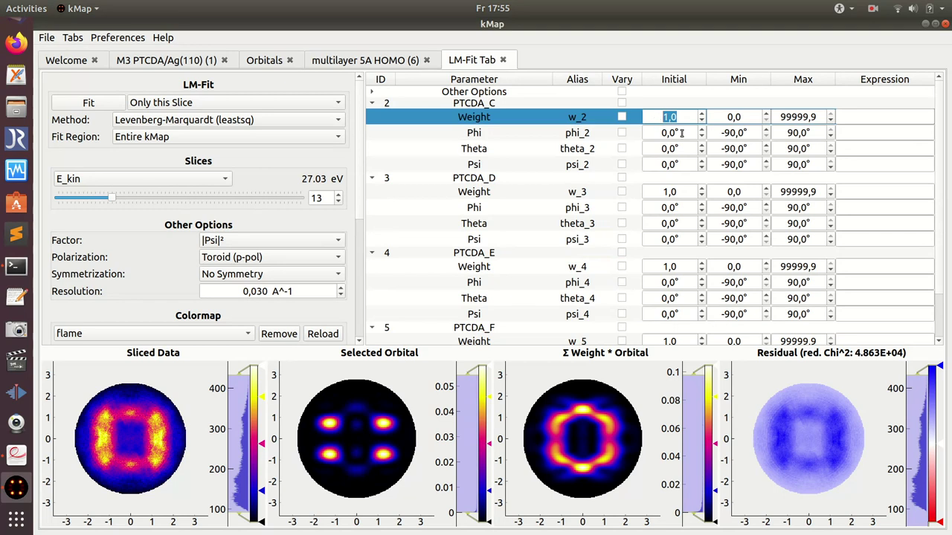
{"action": "type", "text": "10"}
{"action": "key", "text": "Tab"}
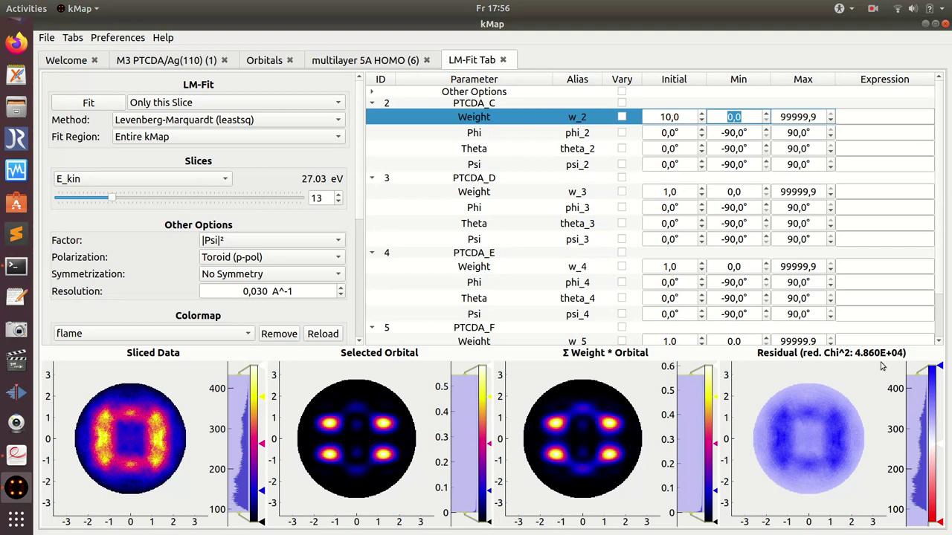
Set PTCDA_D's initial weight w_3 to 1000
{"action": "left_click", "coordinate": [669, 192]}
{"action": "type", "text": "0"}
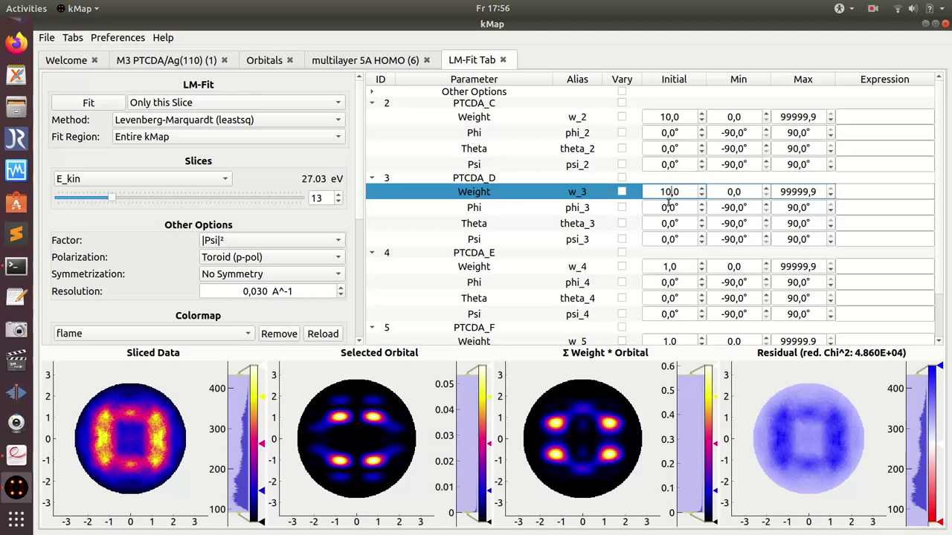
{"action": "key", "text": "Tab"}
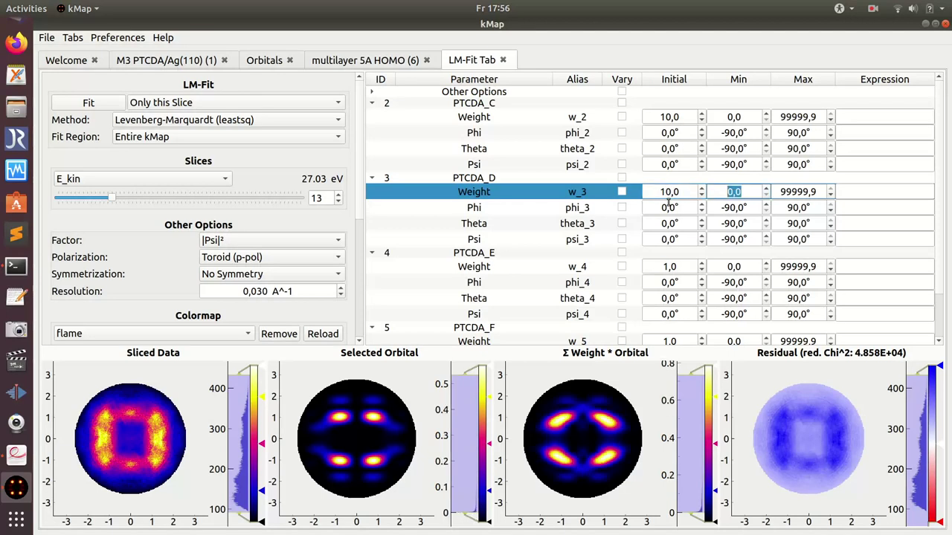
{"action": "left_click", "coordinate": [661, 191]}
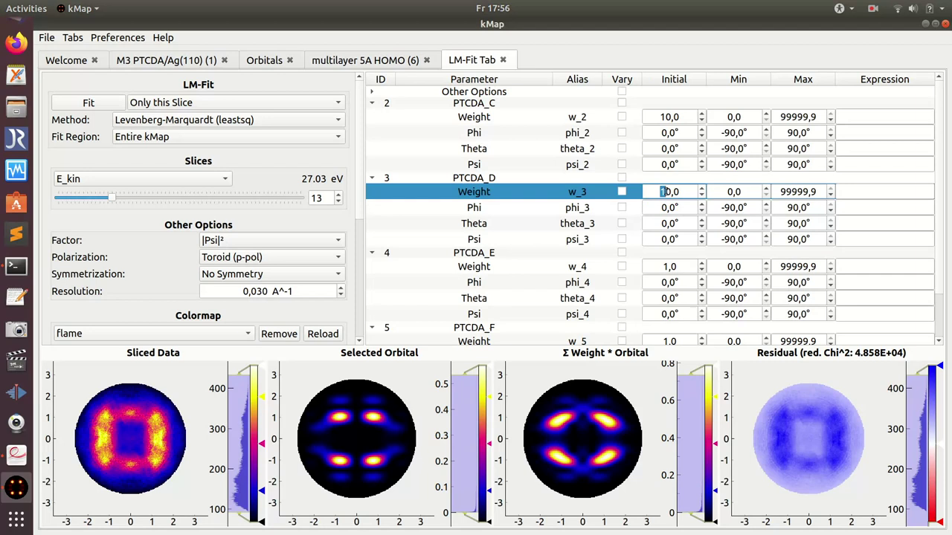
{"action": "type", "text": "2"}
{"action": "key", "text": "Tab"}
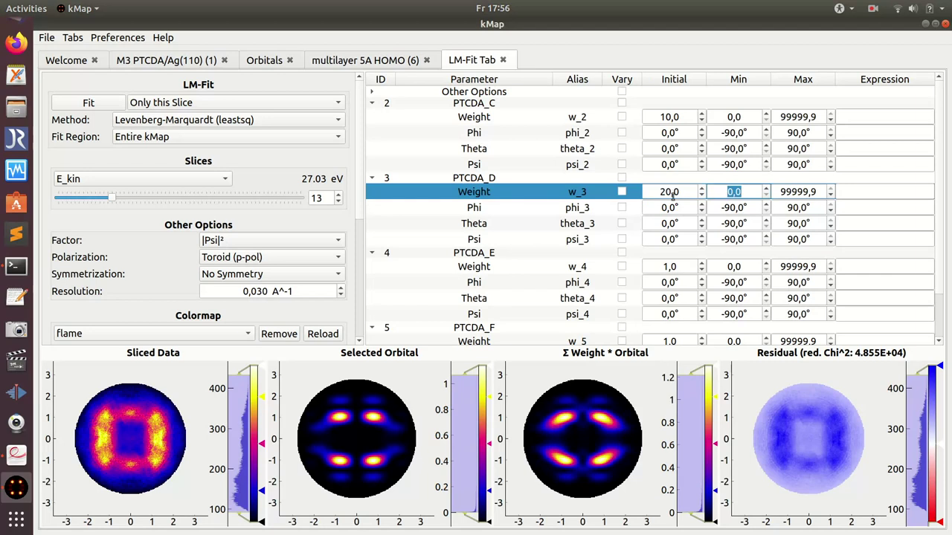
{"action": "double_click", "coordinate": [665, 192]}
{"action": "type", "text": "1000"}
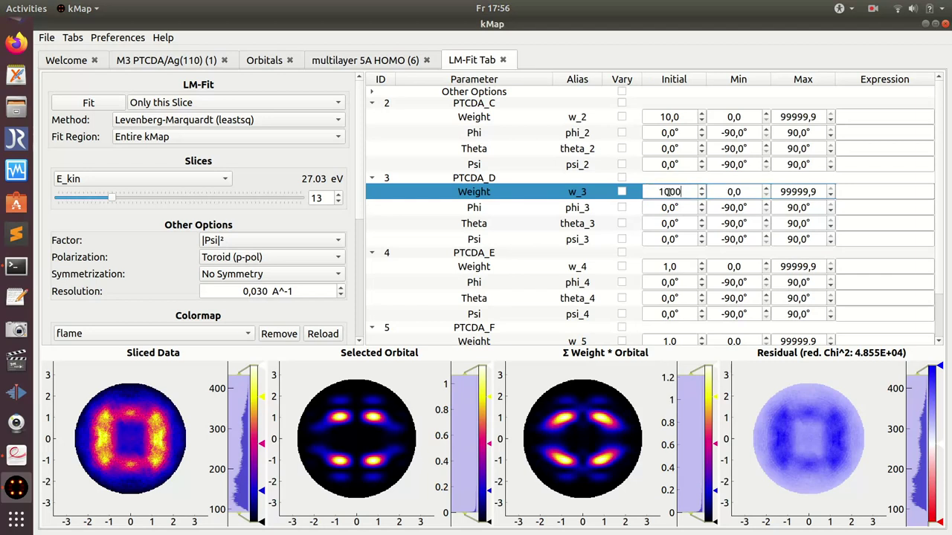
{"action": "key", "text": "Tab"}
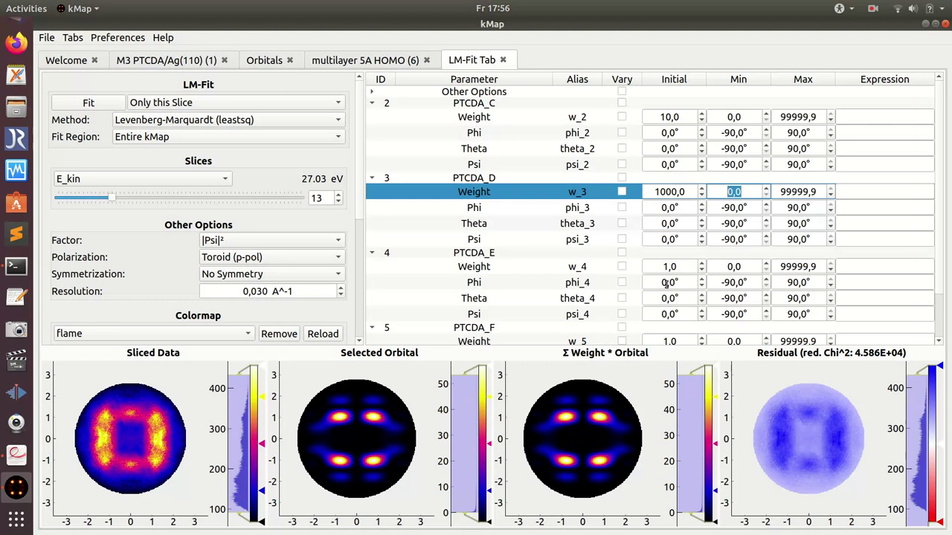
Tick Vary for weights w_2 to w_5 of PTCDA_C, PTCDA_D, PTCDA_E and PTCDA_F
{"action": "left_click", "coordinate": [940, 193]}
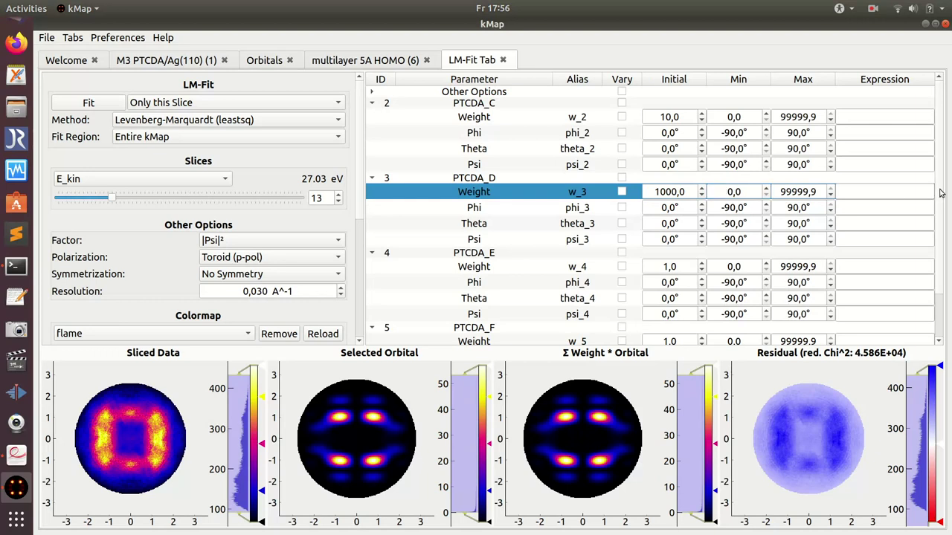
{"action": "left_click", "coordinate": [622, 117]}
{"action": "left_click", "coordinate": [622, 192]}
{"action": "left_click", "coordinate": [622, 267]}
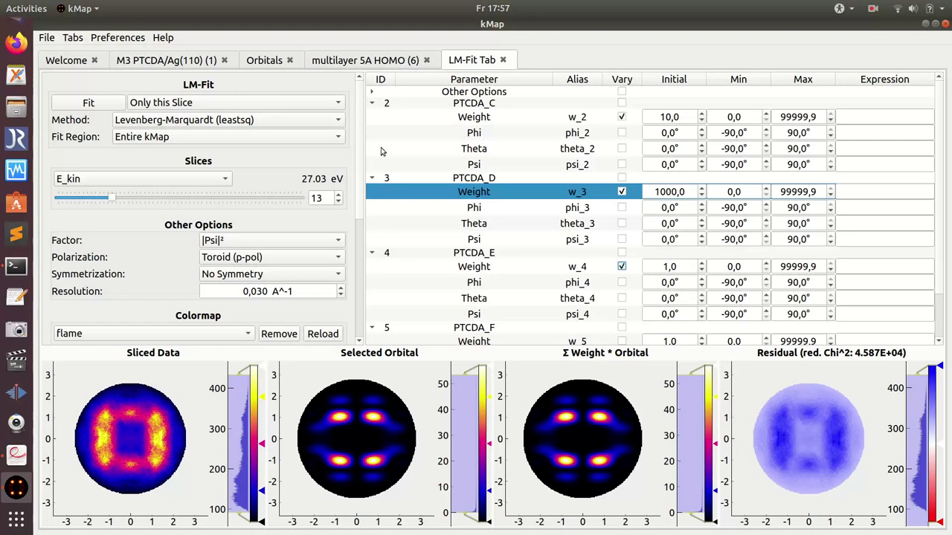
{"action": "scroll", "coordinate": [941, 234], "scroll_direction": "down", "scroll_amount": 1}
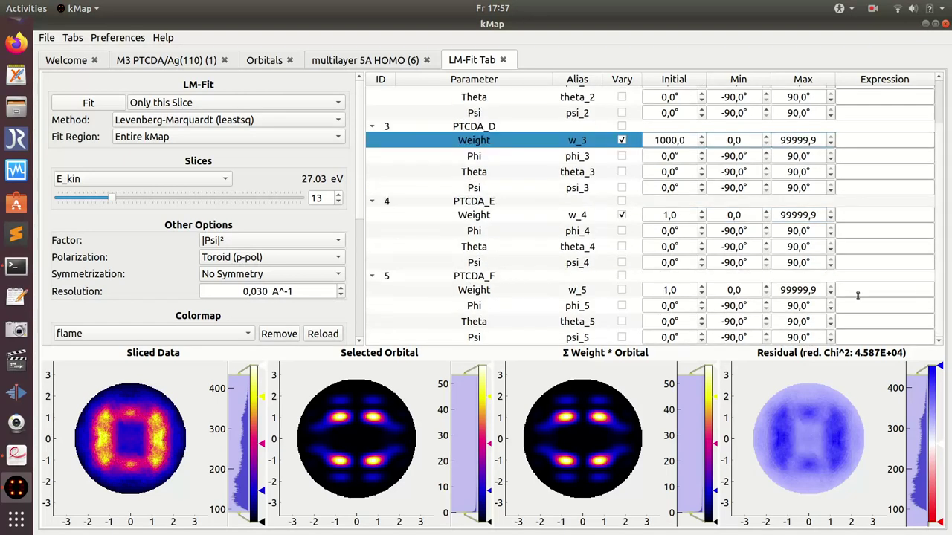
{"action": "left_click", "coordinate": [621, 289]}
{"action": "scroll", "coordinate": [942, 266], "scroll_direction": "up", "scroll_amount": 1}
{"action": "scroll", "coordinate": [941, 223], "scroll_direction": "up", "scroll_amount": 1}
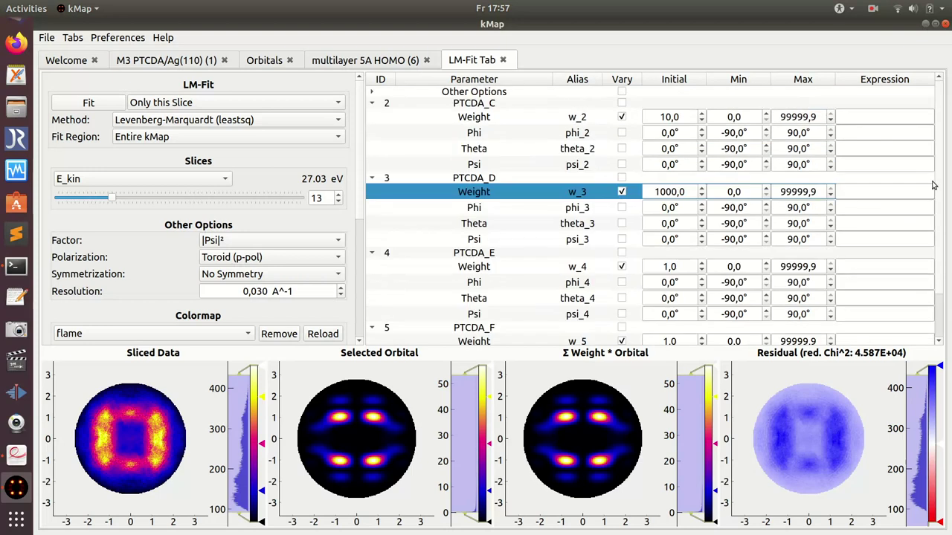
Let Background vary, use |A.k|² x |Psi|² as factor, and keep Toroid (p-pol) polarization
{"action": "left_click", "coordinate": [372, 93]}
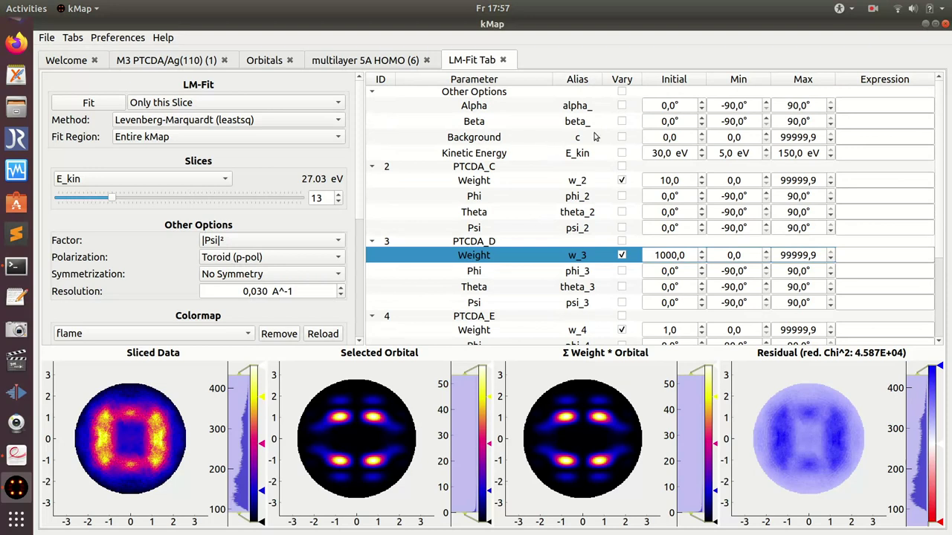
{"action": "left_click", "coordinate": [621, 138]}
{"action": "left_click", "coordinate": [228, 241]}
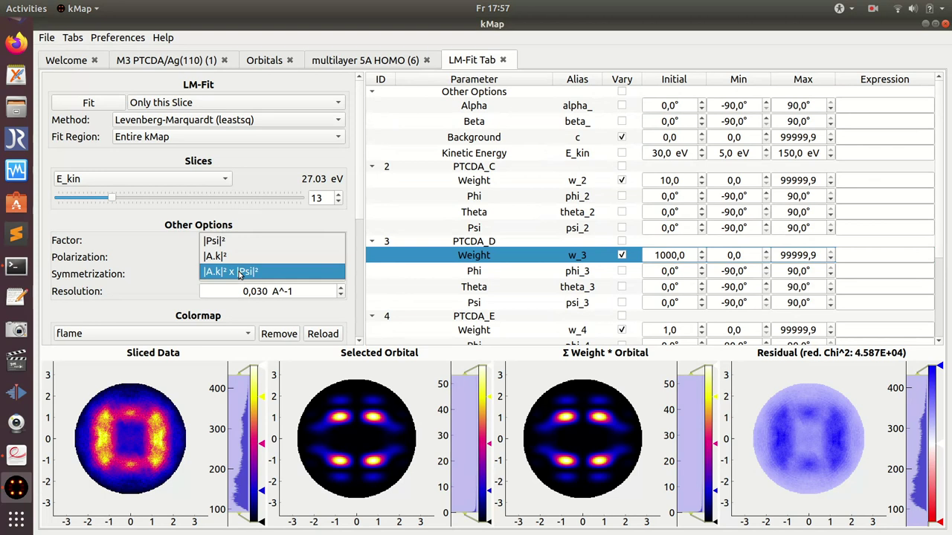
{"action": "left_click", "coordinate": [240, 272]}
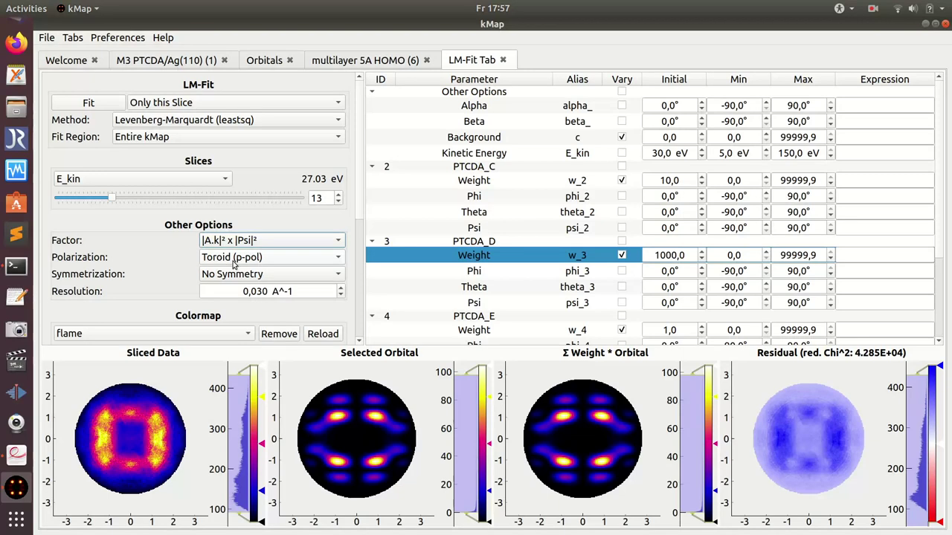
{"action": "left_click", "coordinate": [232, 263]}
{"action": "left_click", "coordinate": [232, 263]}
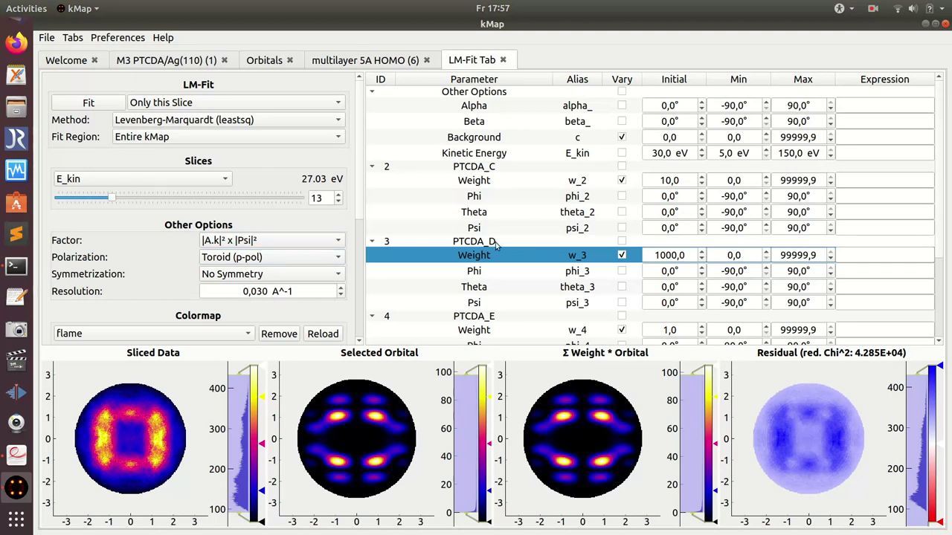
Give Alpha a starting value of 45° and view the PTCDA_C orbital map
{"action": "left_click", "coordinate": [659, 105]}
{"action": "type", "text": "45"}
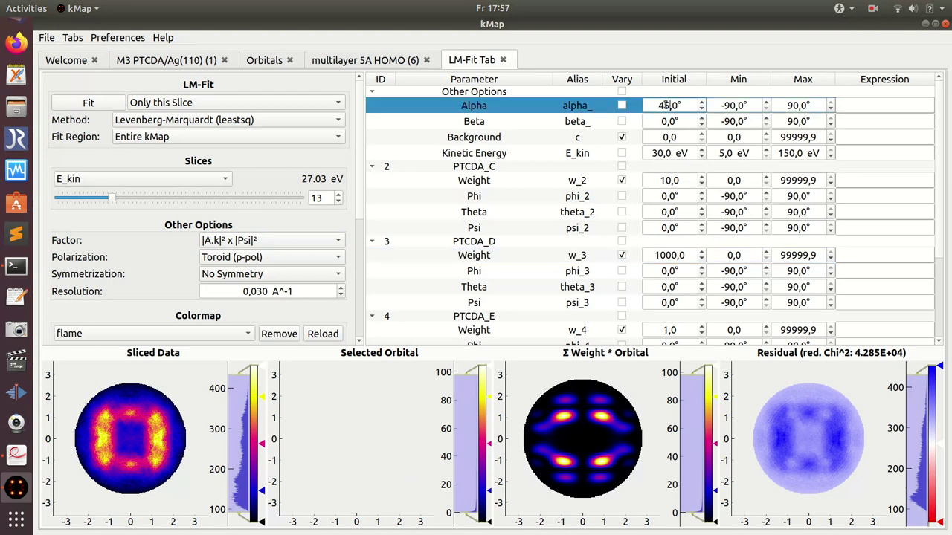
{"action": "key", "text": "Tab"}
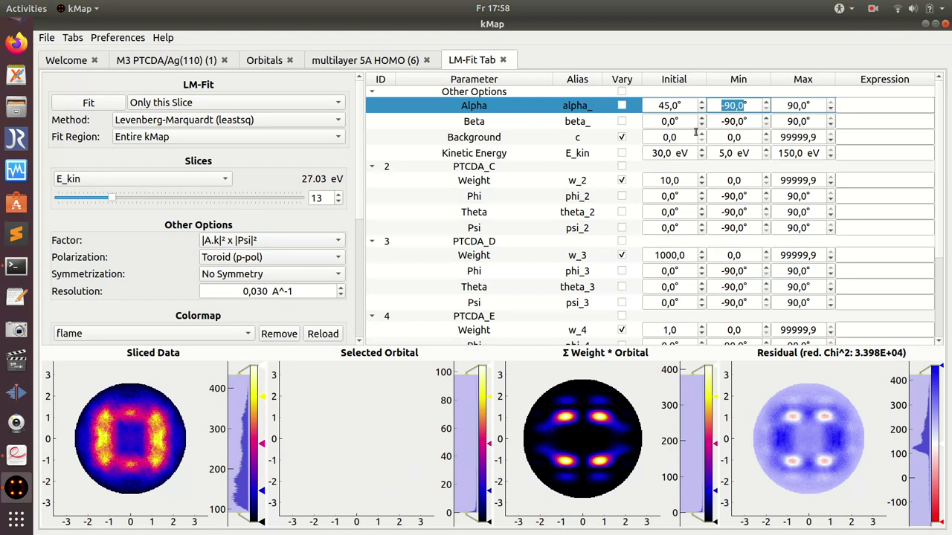
{"action": "left_click", "coordinate": [463, 168]}
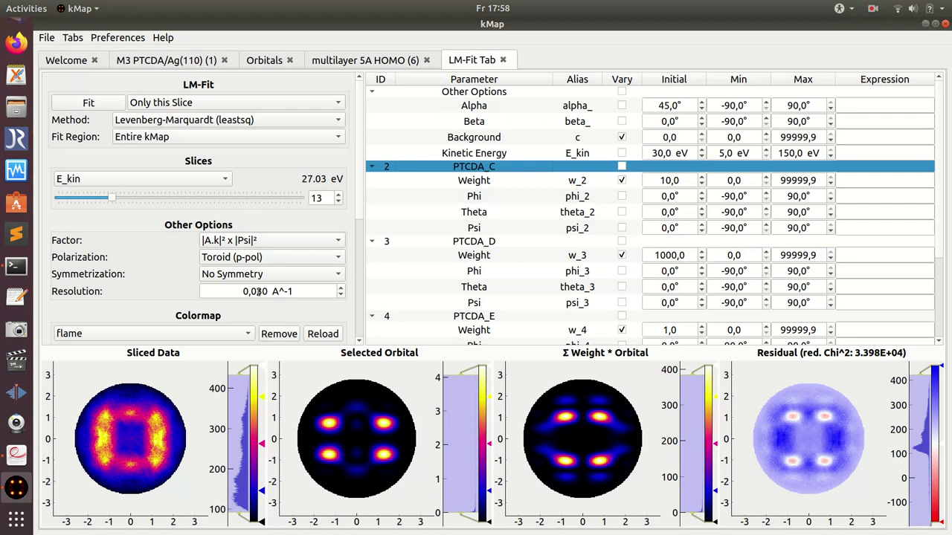
Change the fit resolution to 0,100 Å^-1
{"action": "left_click_drag", "start_coordinate": [258, 292], "coordinate": [264, 292]}
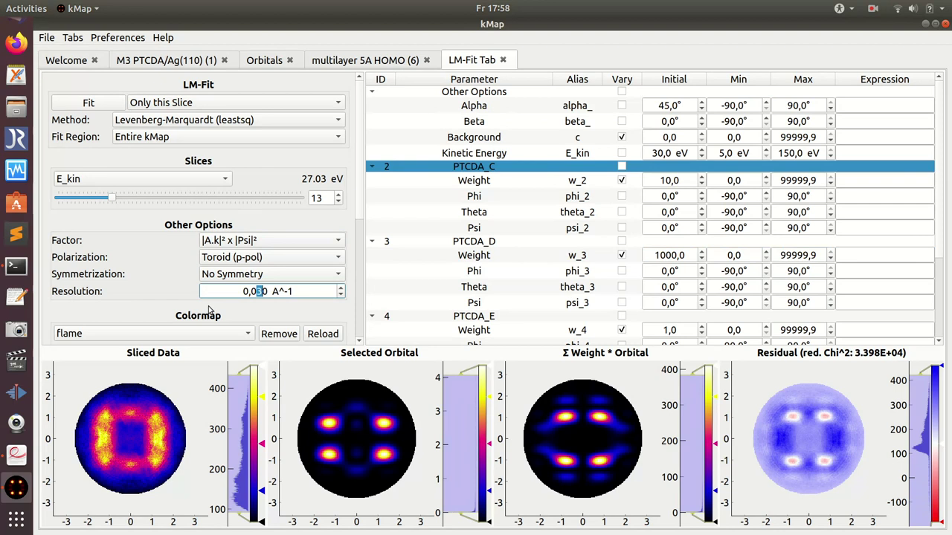
{"action": "key", "text": "BackSpace"}
{"action": "key", "text": "BackSpace"}
{"action": "type", "text": "1"}
{"action": "key", "text": "Tab"}
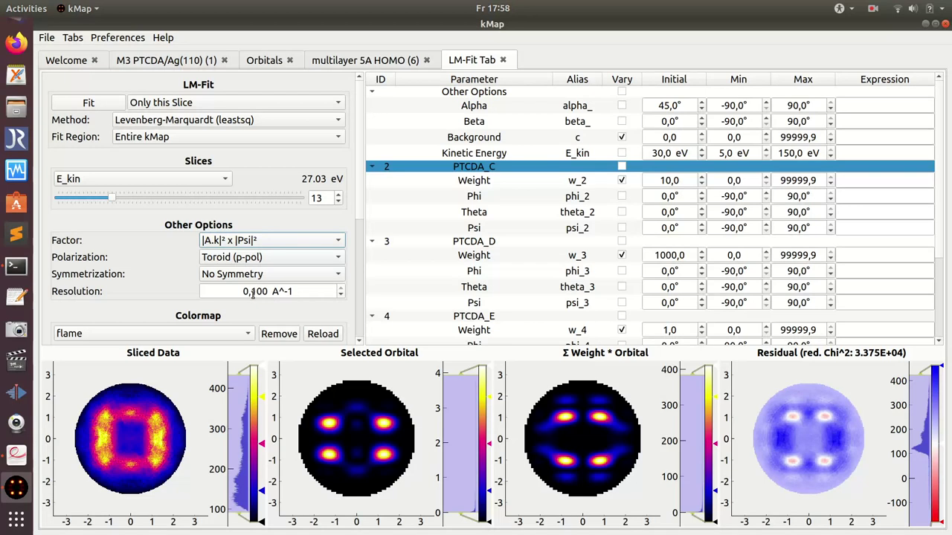
Refine the resolution to 0,060 Å^-1 and move to energy slice 25 (27.15 eV)
{"action": "left_click_drag", "start_coordinate": [253, 294], "coordinate": [262, 293]}
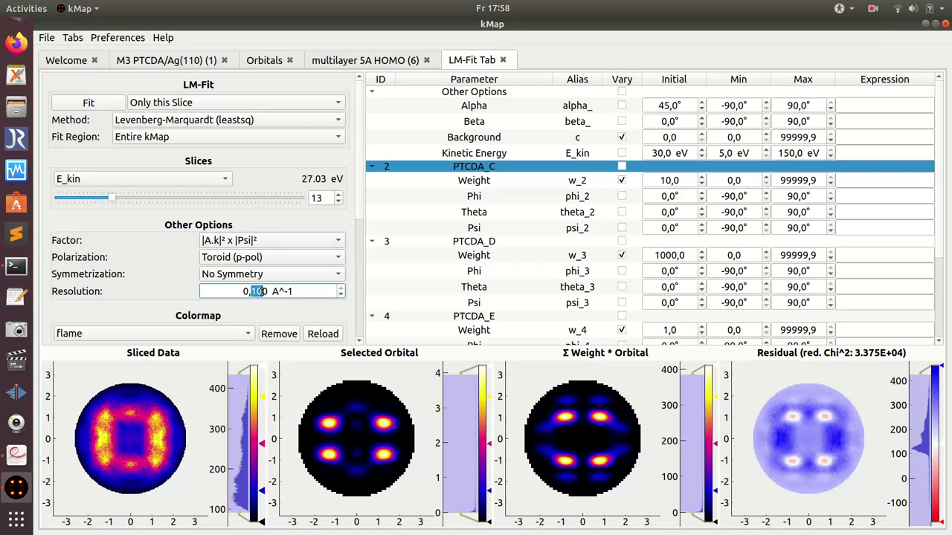
{"action": "type", "text": "05"}
{"action": "left_click_drag", "start_coordinate": [262, 292], "coordinate": [258, 291]}
{"action": "type", "text": "6"}
{"action": "key", "text": "Tab"}
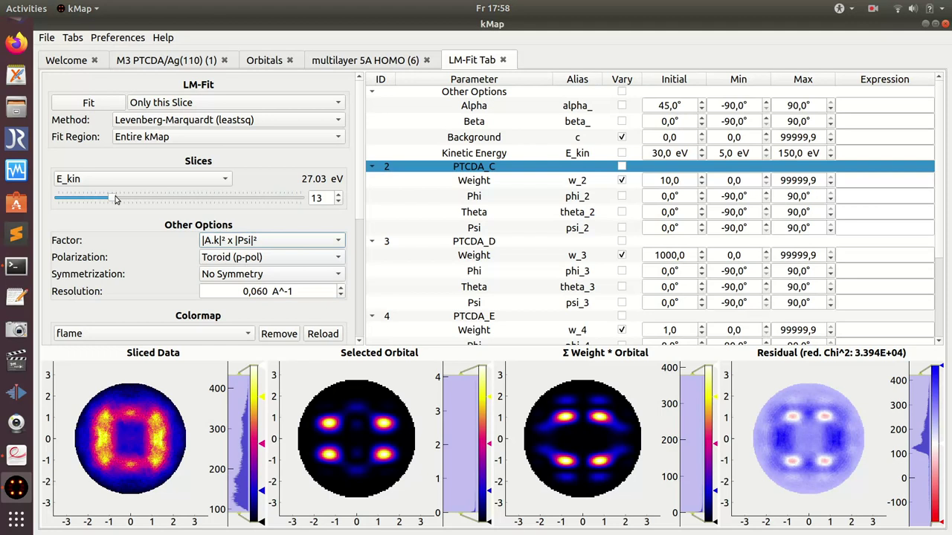
{"action": "left_click_drag", "start_coordinate": [111, 198], "coordinate": [164, 208]}
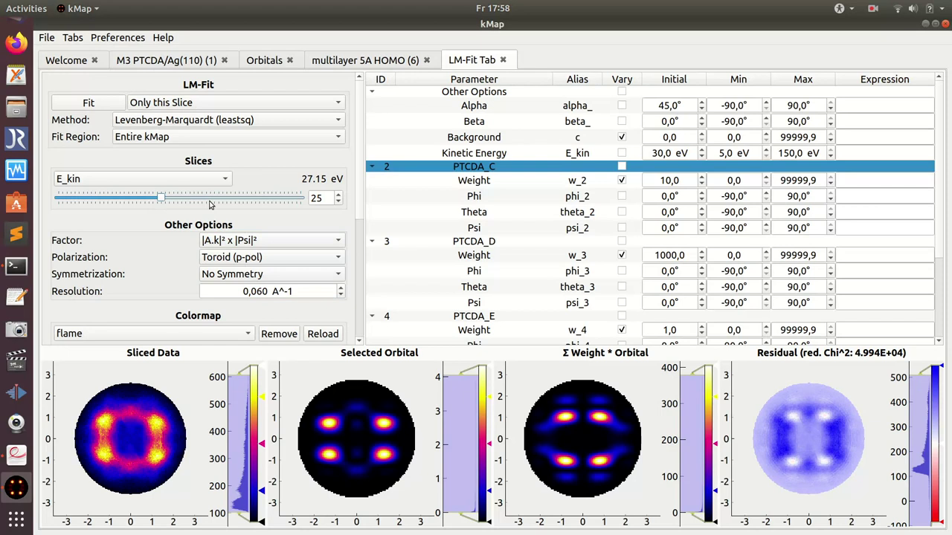
Run the LM fit on the 27.15 eV slice and bring up its Results tab
{"action": "left_click", "coordinate": [86, 108]}
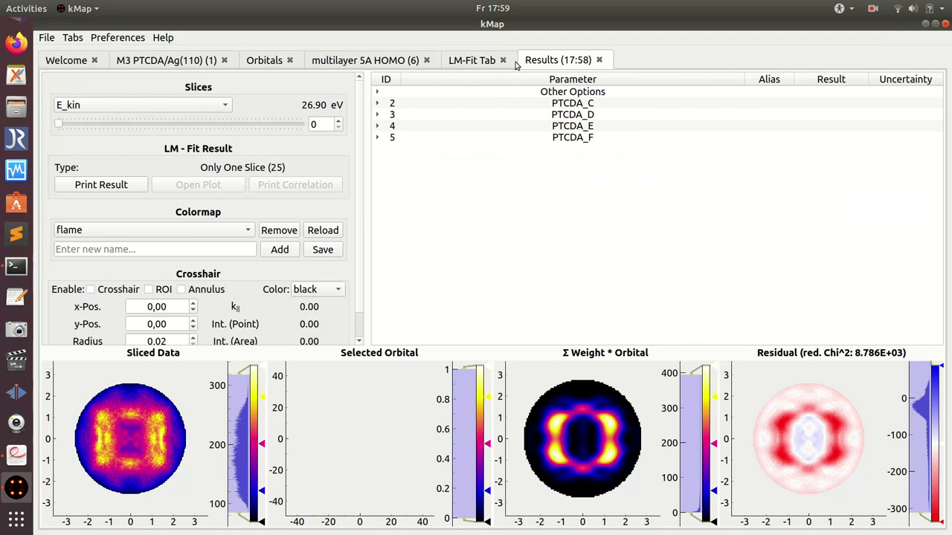
{"action": "left_click", "coordinate": [487, 62]}
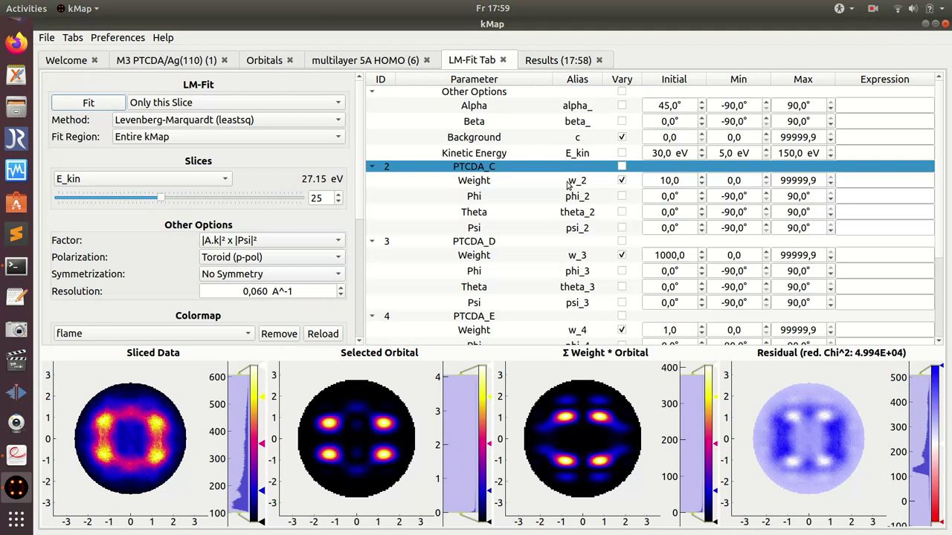
{"action": "left_click", "coordinate": [559, 61]}
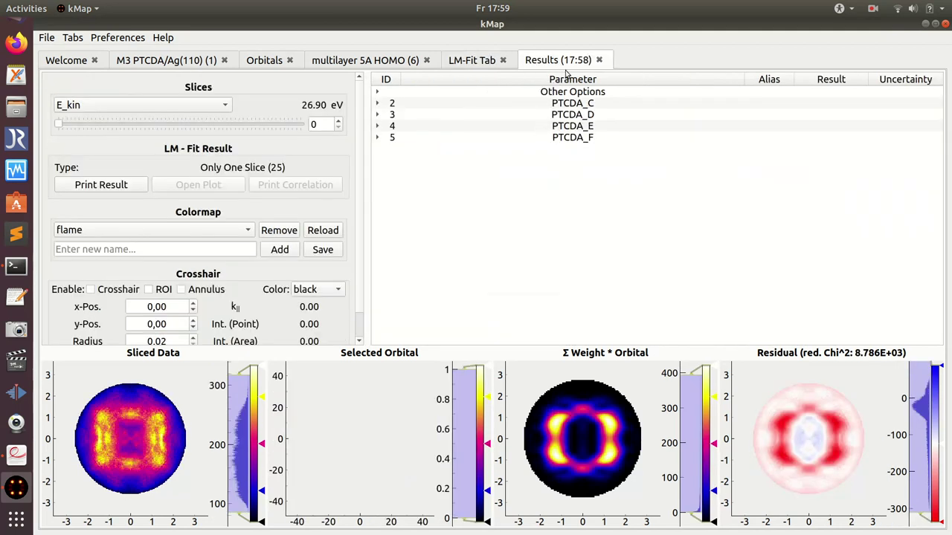
{"action": "left_click", "coordinate": [470, 63]}
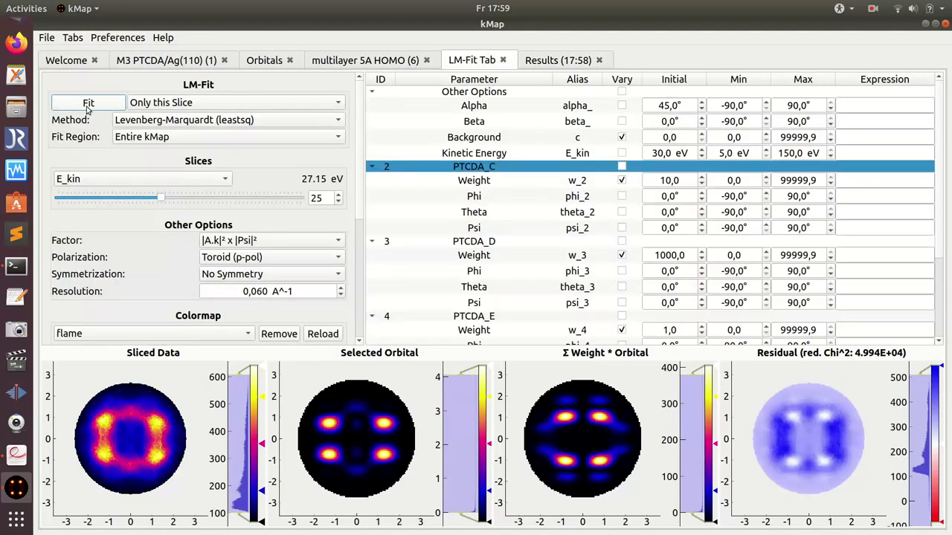
{"action": "left_click", "coordinate": [558, 62]}
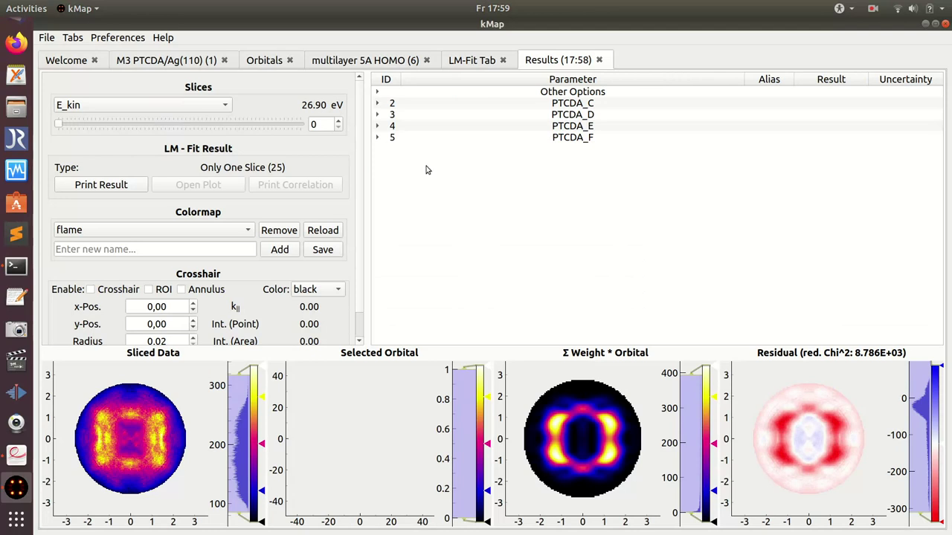
Expand the PTCDA_C–F and Other Options results and display the PTCDA_C orbital map
{"action": "left_click", "coordinate": [377, 104]}
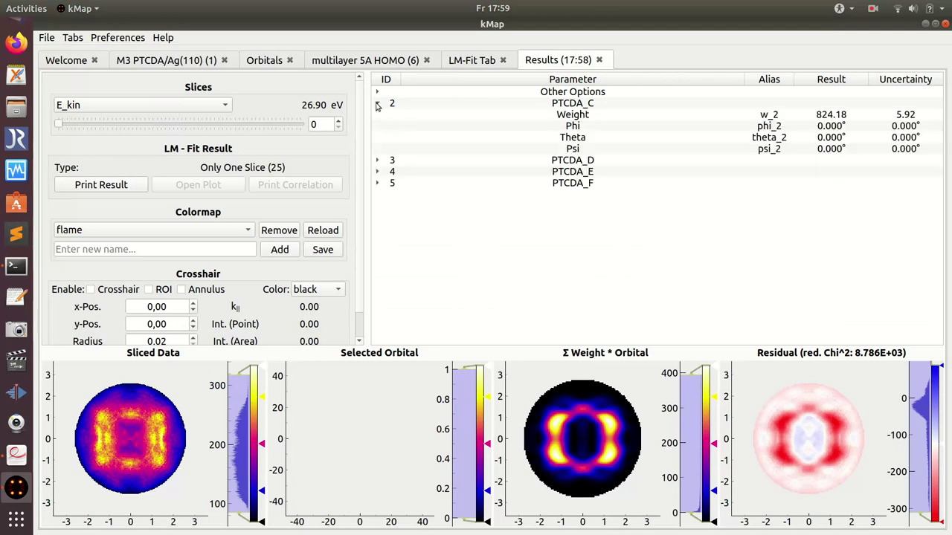
{"action": "left_click", "coordinate": [378, 160]}
{"action": "left_click", "coordinate": [377, 217]}
{"action": "left_click", "coordinate": [377, 274]}
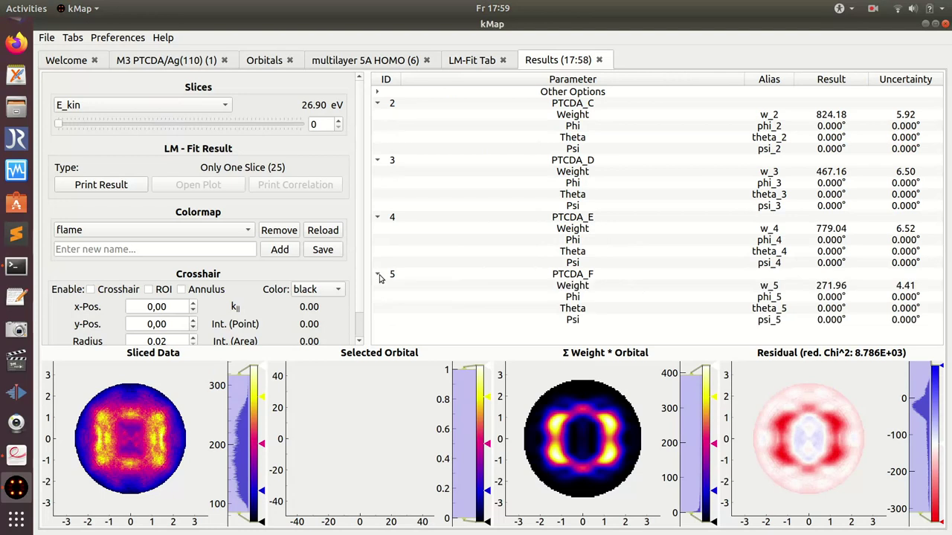
{"action": "left_click", "coordinate": [571, 104]}
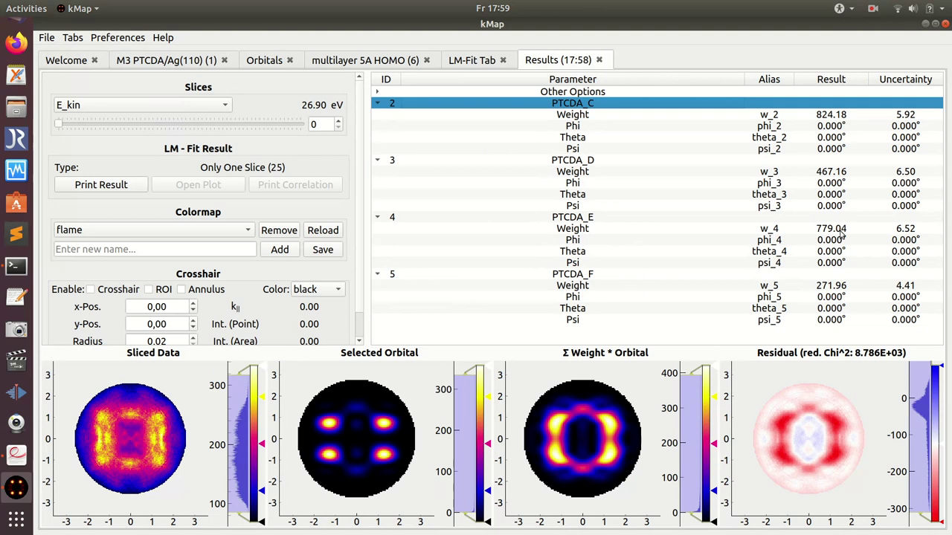
{"action": "left_click", "coordinate": [377, 92]}
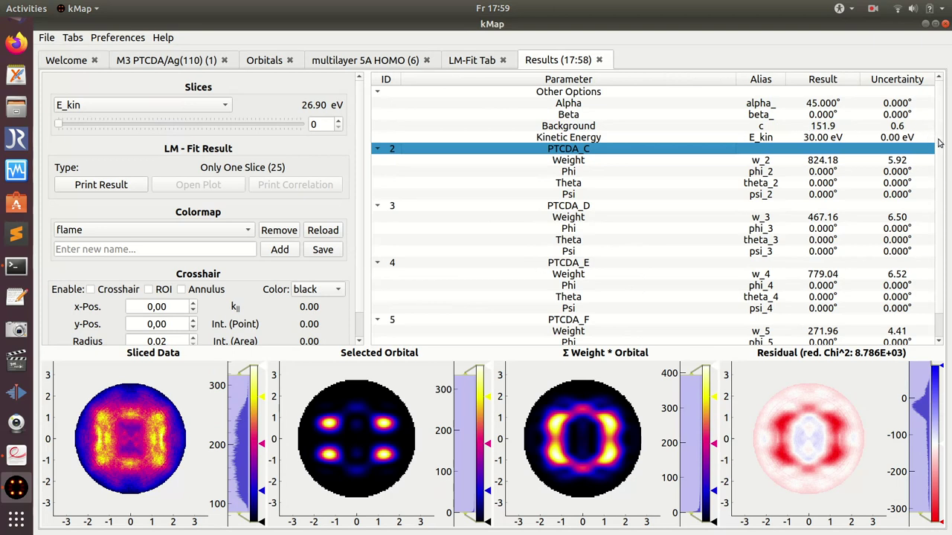
{"action": "scroll", "coordinate": [946, 173], "scroll_direction": "down", "scroll_amount": 1}
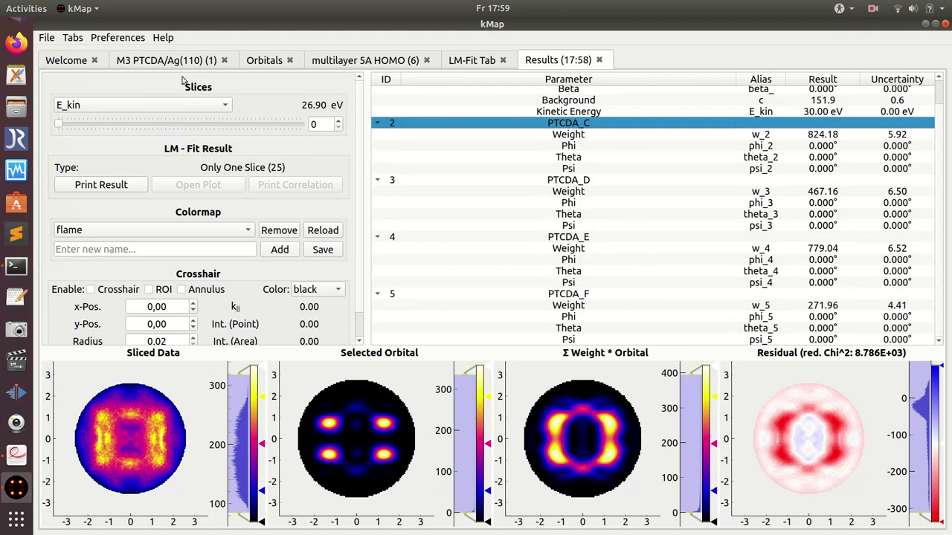
Set the Results slider to slice 25 and zoom into the residual map
{"action": "left_click", "coordinate": [464, 62]}
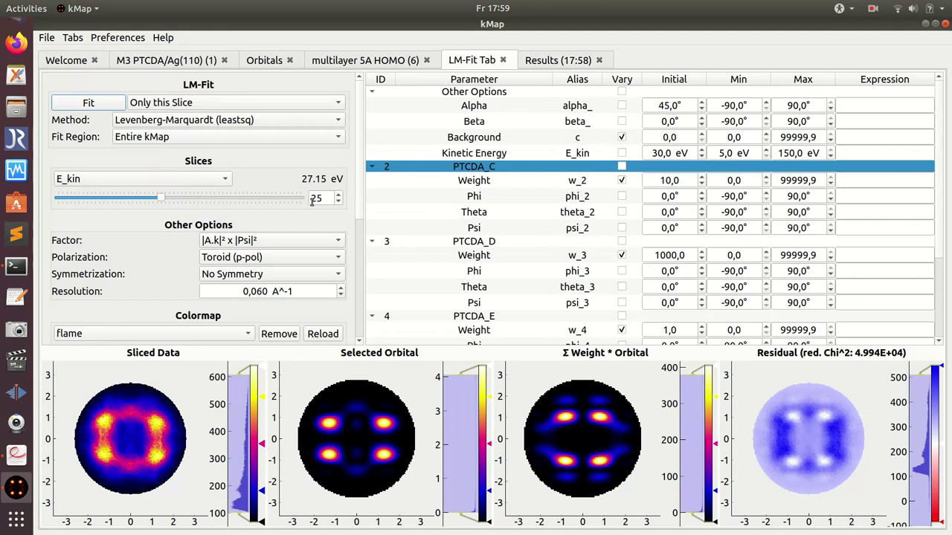
{"action": "left_click", "coordinate": [549, 60]}
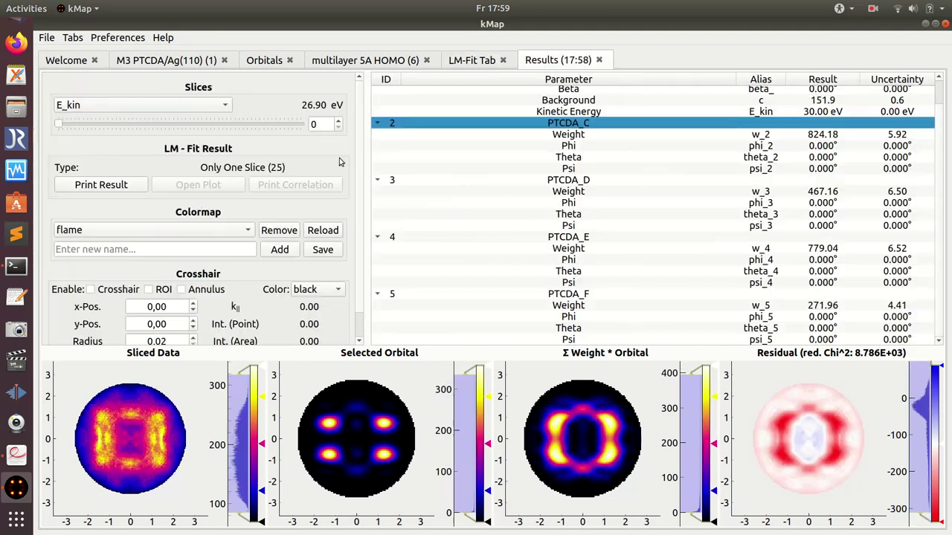
{"action": "left_click_drag", "start_coordinate": [59, 124], "coordinate": [160, 126]}
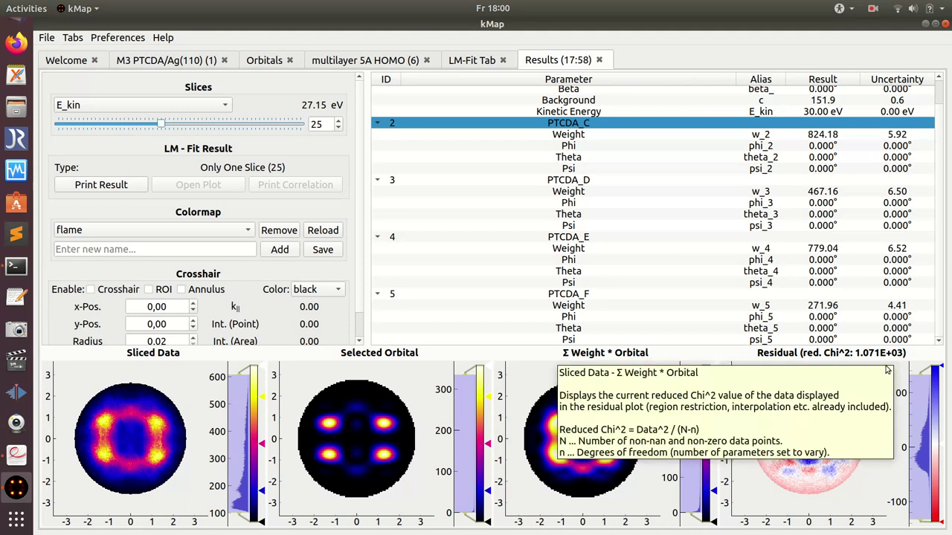
{"action": "mouse_move", "coordinate": [880, 360]}
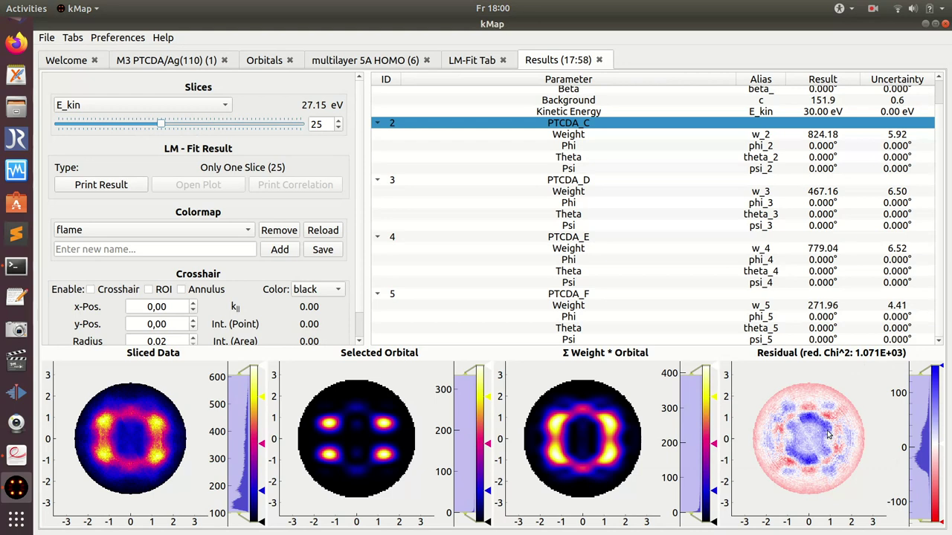
{"action": "scroll", "coordinate": [827, 425], "scroll_direction": "up", "scroll_amount": 4}
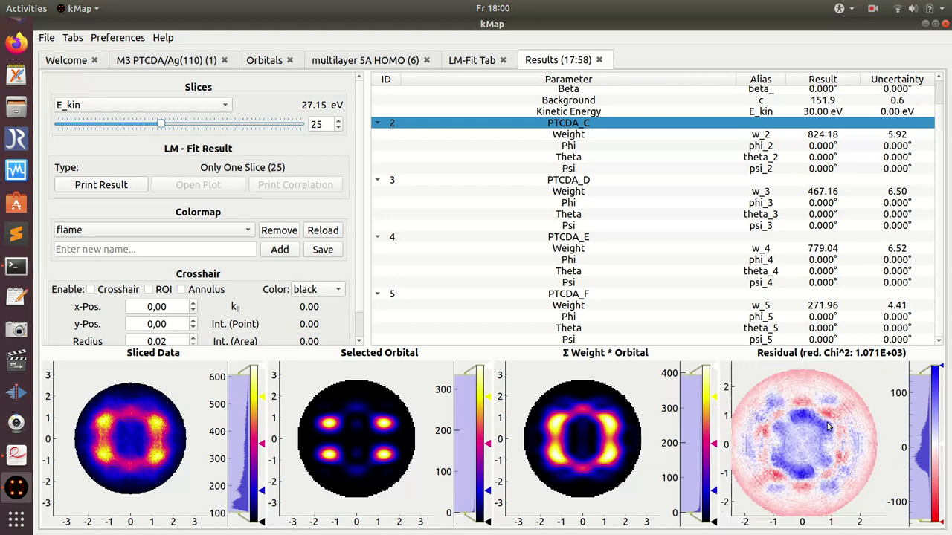
Enable the crosshair and place it at x 0,88, y 1,11 on the residual map, radius 0,20
{"action": "left_click_drag", "start_coordinate": [827, 425], "coordinate": [833, 421]}
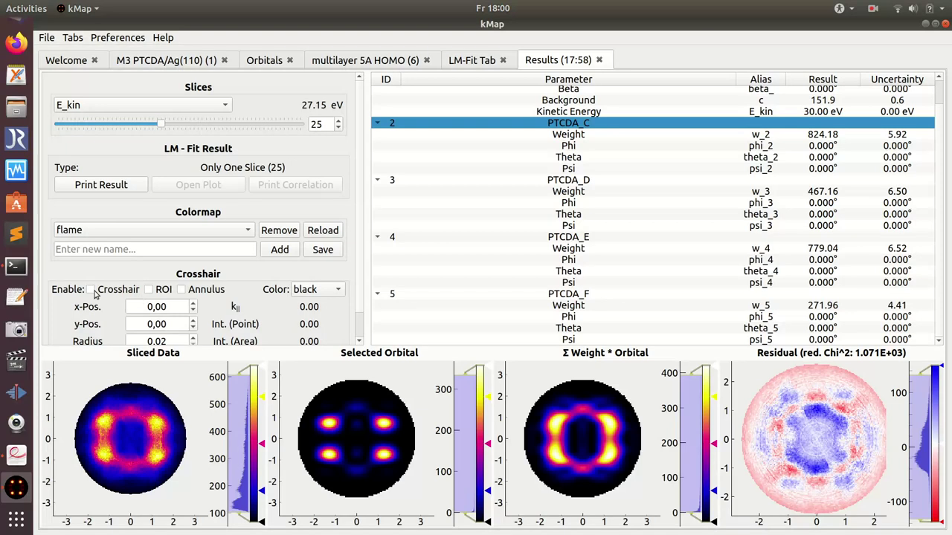
{"action": "left_click", "coordinate": [90, 290]}
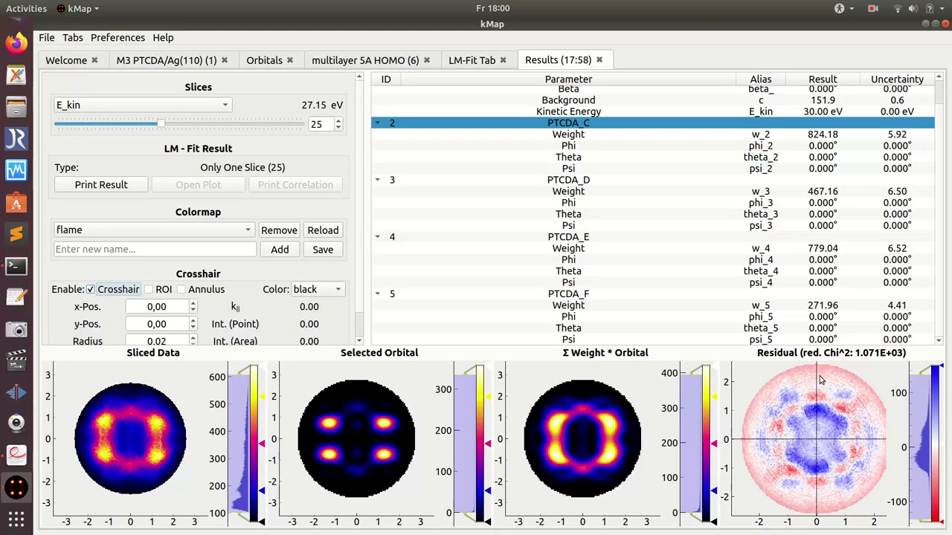
{"action": "left_click_drag", "start_coordinate": [818, 423], "coordinate": [846, 420]}
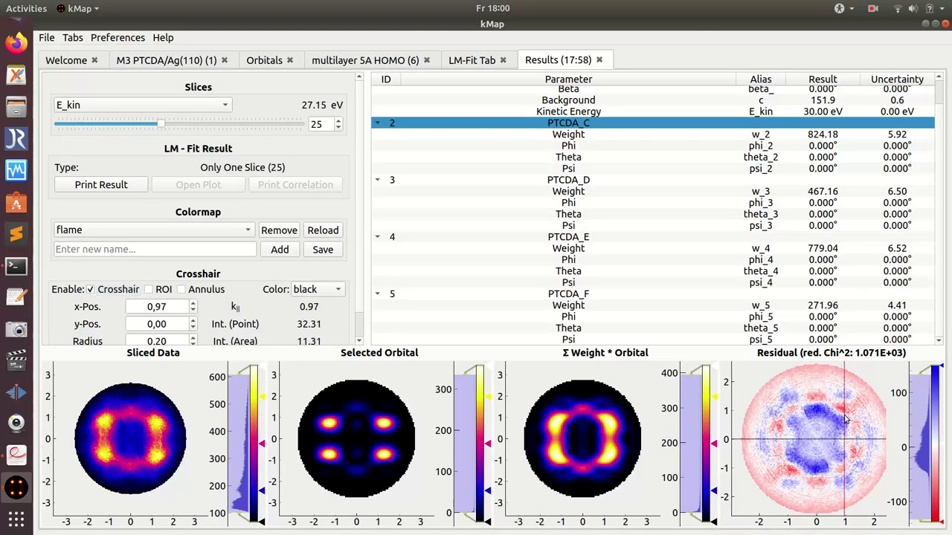
{"action": "left_click", "coordinate": [843, 411]}
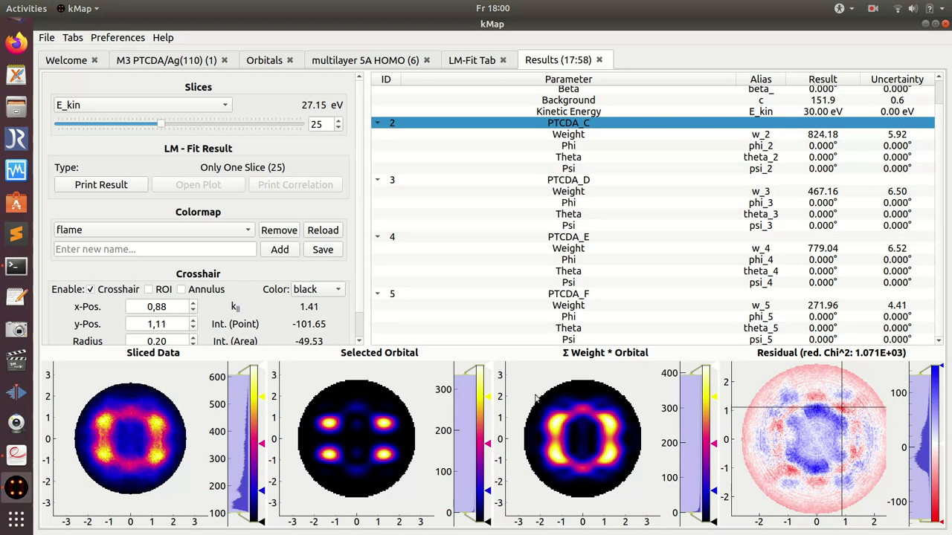
{"action": "scroll", "coordinate": [362, 305], "scroll_direction": "down", "scroll_amount": 1}
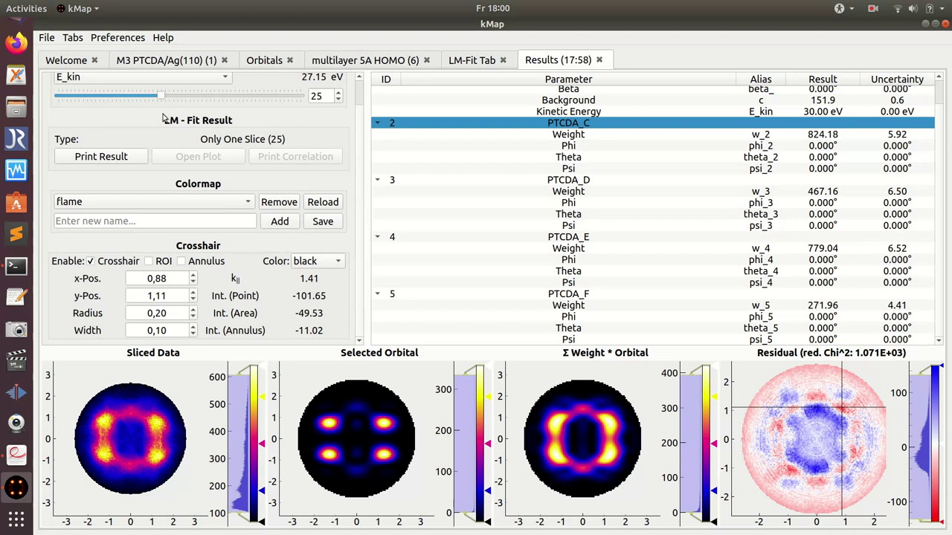
{"action": "scroll", "coordinate": [360, 144], "scroll_direction": "up", "scroll_amount": 1}
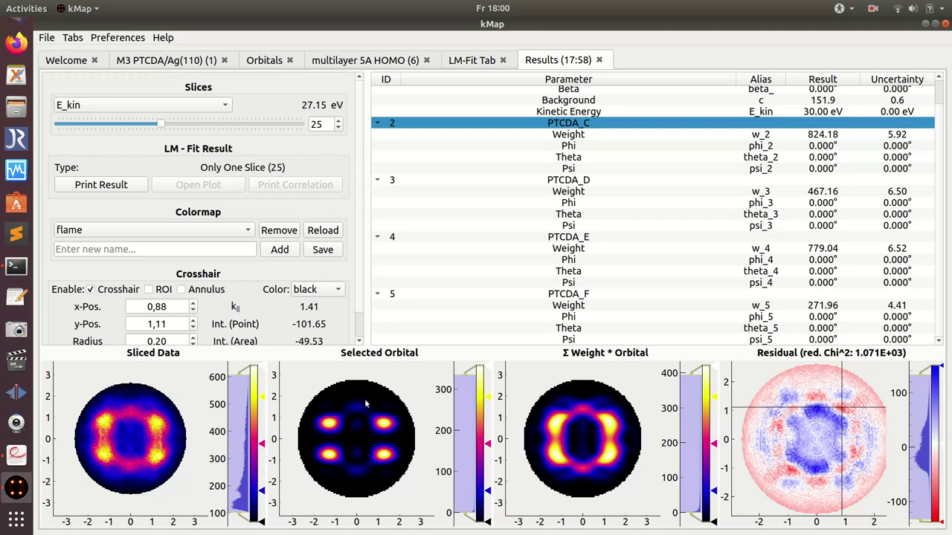
Set Fit to 'All Slices Individually' and run the fit, producing Results (18:1)
{"action": "left_click", "coordinate": [473, 60]}
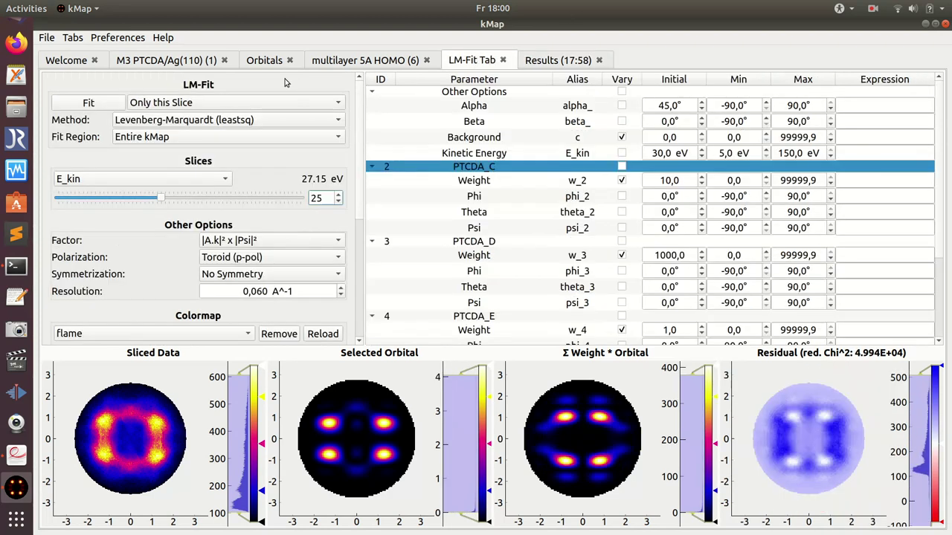
{"action": "left_click", "coordinate": [211, 103]}
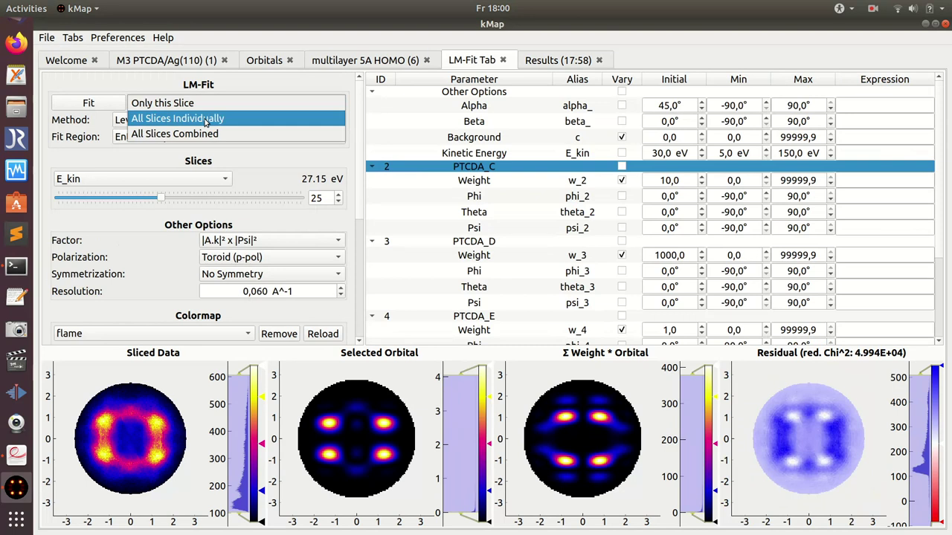
{"action": "left_click", "coordinate": [204, 119]}
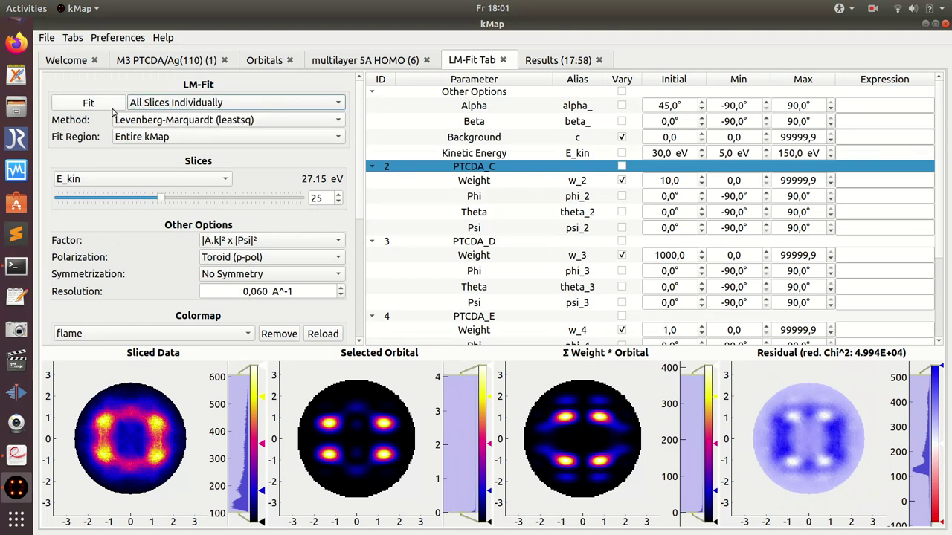
{"action": "left_click", "coordinate": [160, 104]}
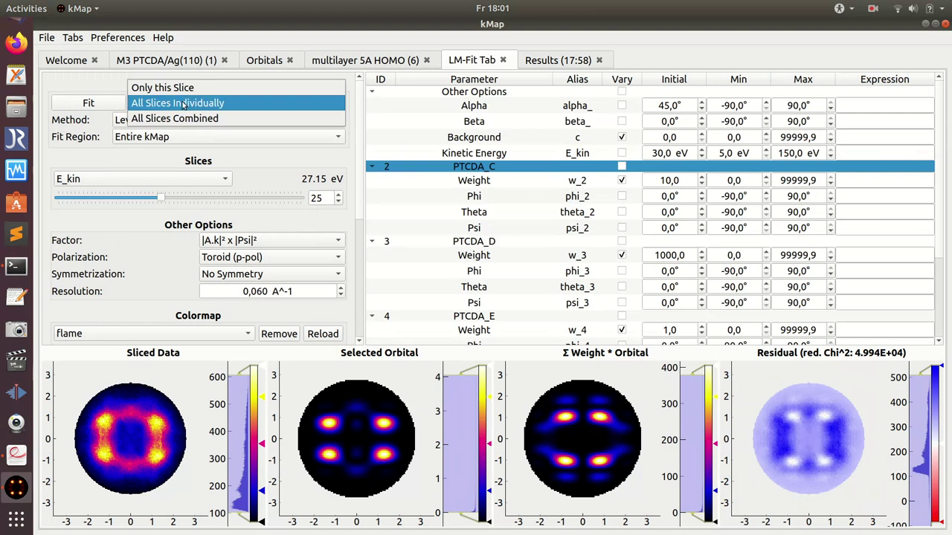
{"action": "left_click", "coordinate": [183, 105]}
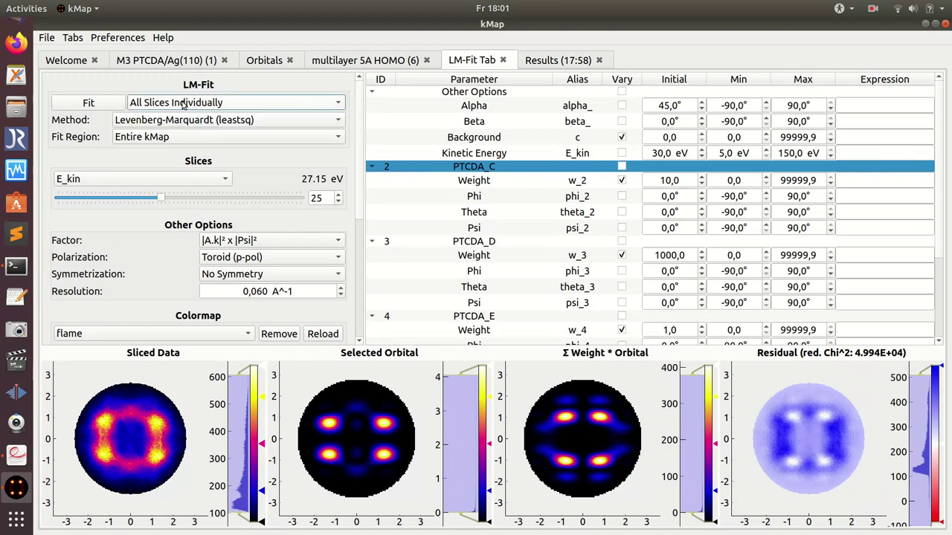
{"action": "left_click", "coordinate": [90, 105]}
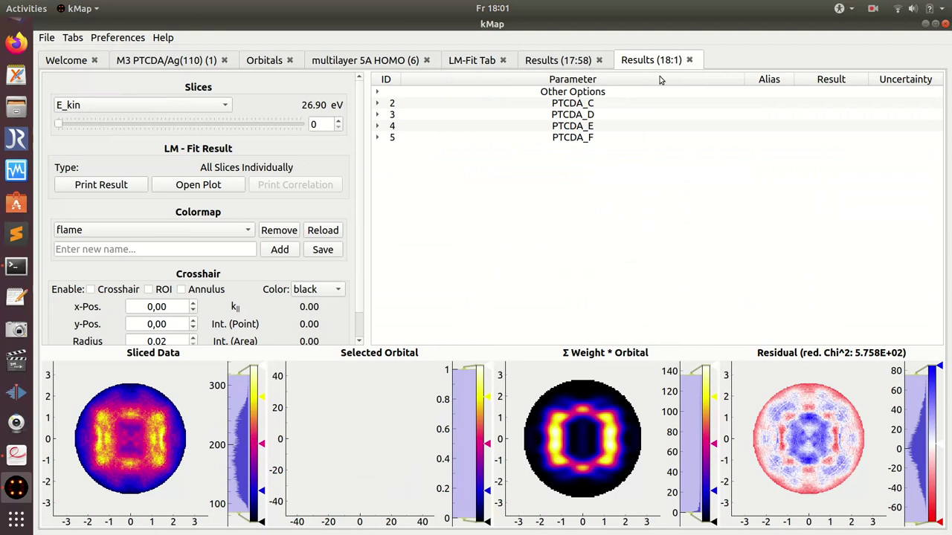
In the all-slices results, expand PTCDA_C–F and display the PTCDA_C orbital map
{"action": "left_click", "coordinate": [568, 63]}
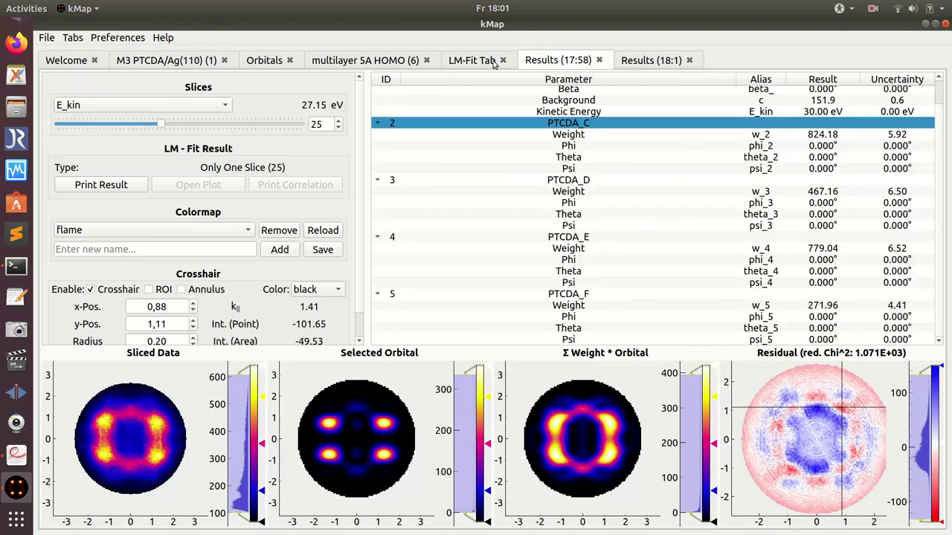
{"action": "left_click", "coordinate": [492, 63]}
{"action": "left_click", "coordinate": [551, 62]}
{"action": "left_click", "coordinate": [652, 61]}
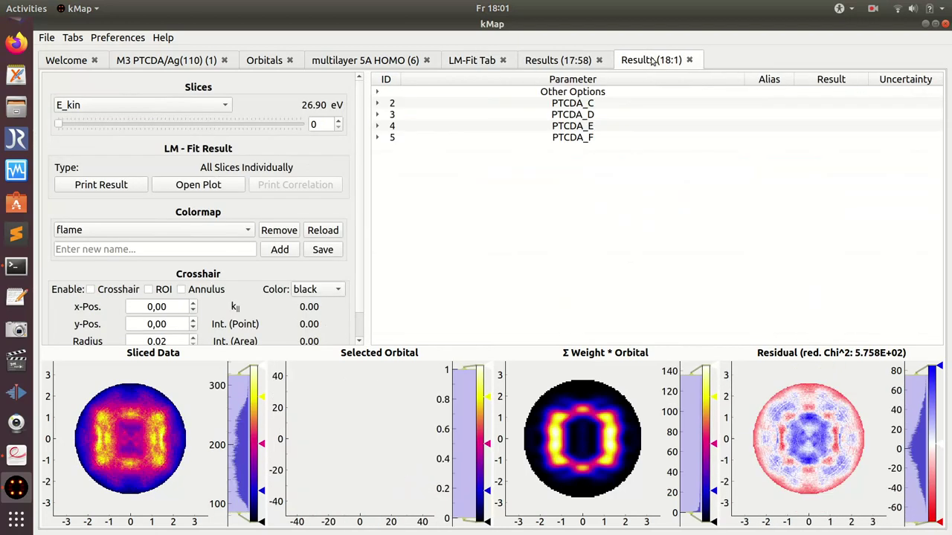
{"action": "left_click", "coordinate": [379, 104]}
{"action": "left_click", "coordinate": [378, 160]}
{"action": "left_click", "coordinate": [379, 217]}
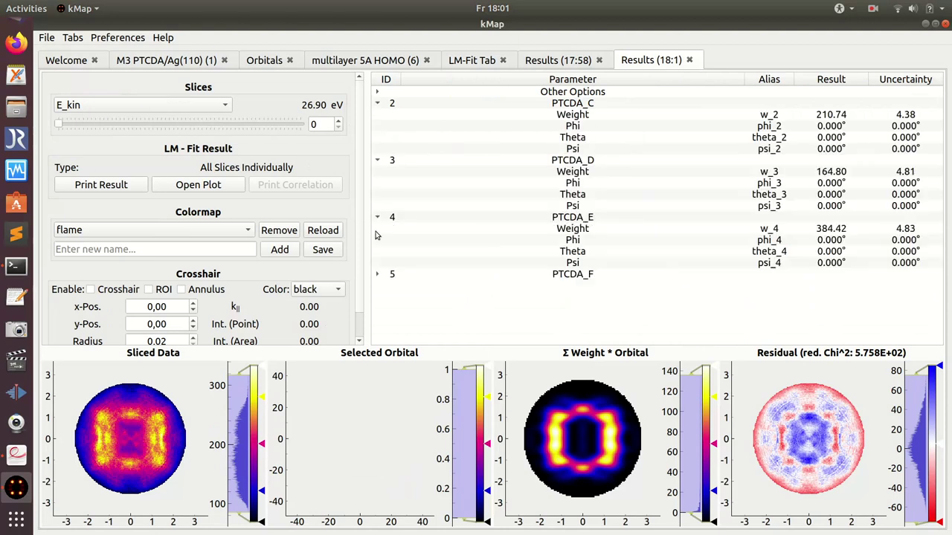
{"action": "left_click", "coordinate": [379, 274]}
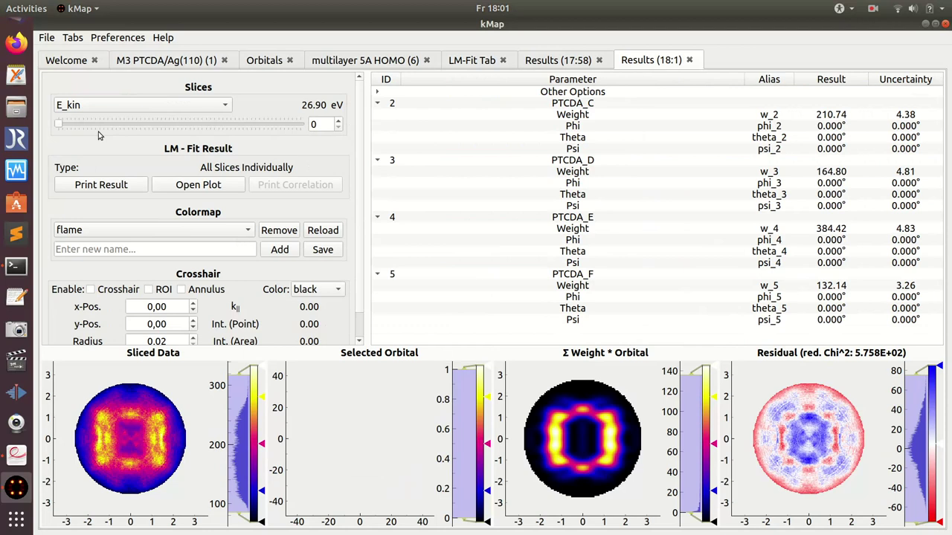
{"action": "left_click", "coordinate": [579, 104]}
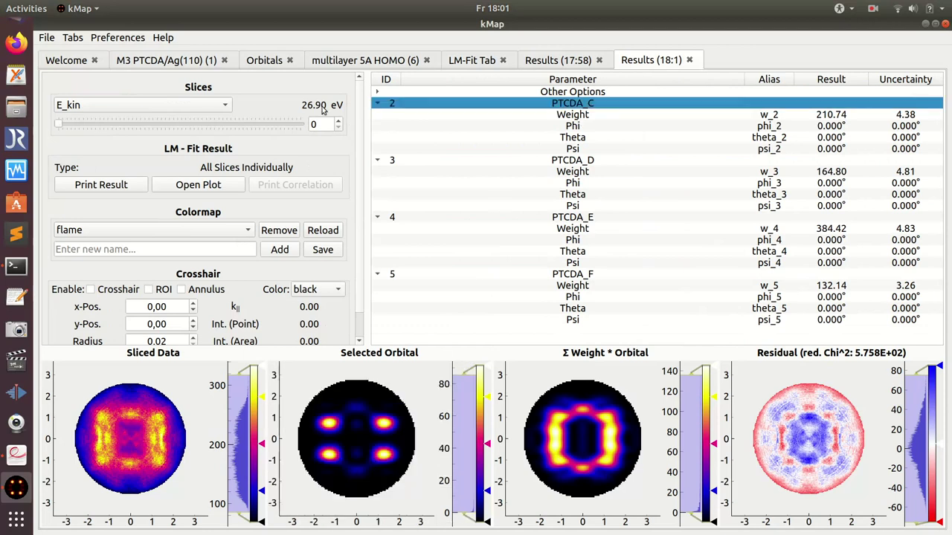
Browse energy slices 41, 52, 48 and 39, settling on slice 32 (27.22 eV)
{"action": "left_click_drag", "start_coordinate": [59, 127], "coordinate": [192, 140]}
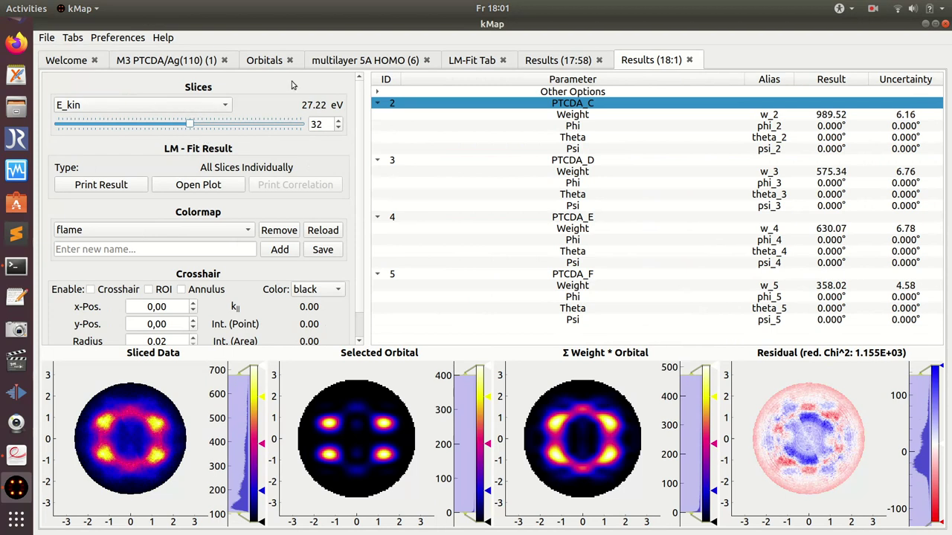
{"action": "left_click", "coordinate": [215, 124]}
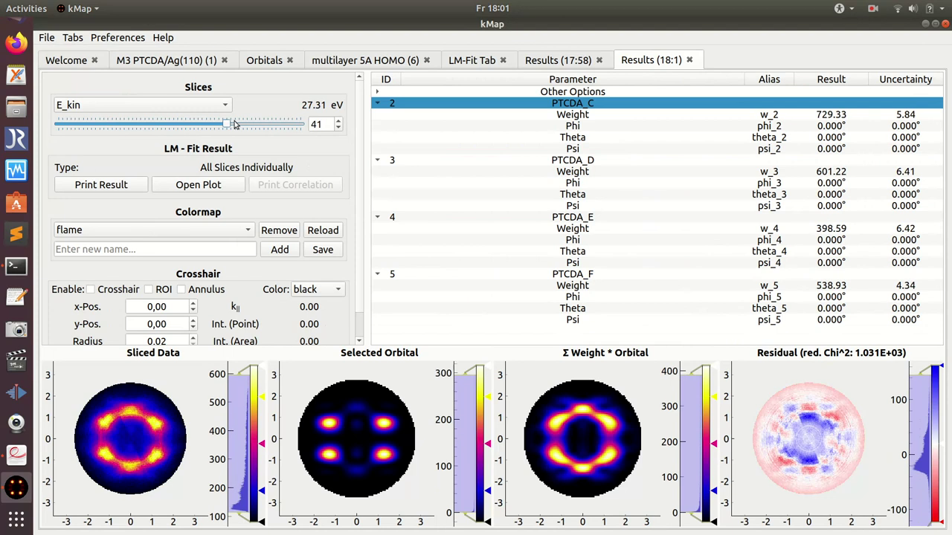
{"action": "left_click_drag", "start_coordinate": [243, 123], "coordinate": [301, 126]}
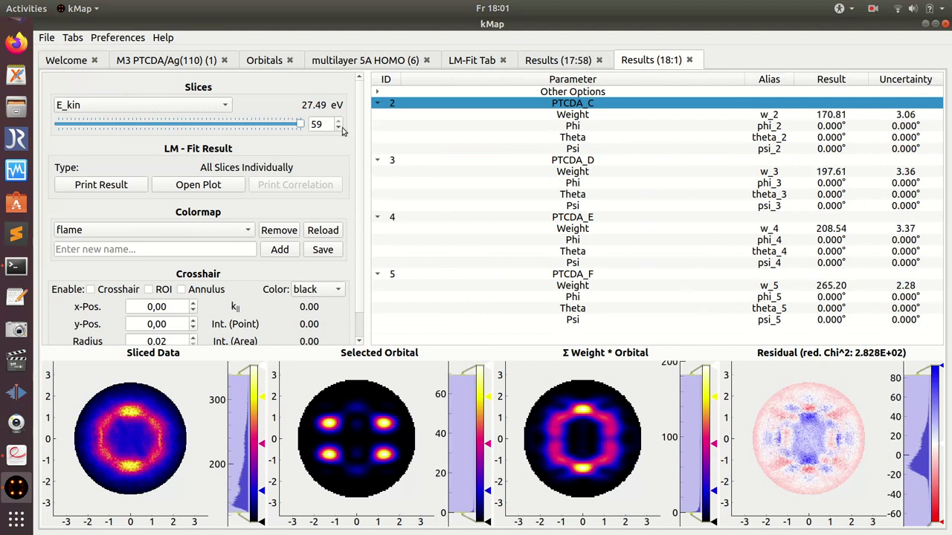
{"action": "left_click", "coordinate": [266, 128]}
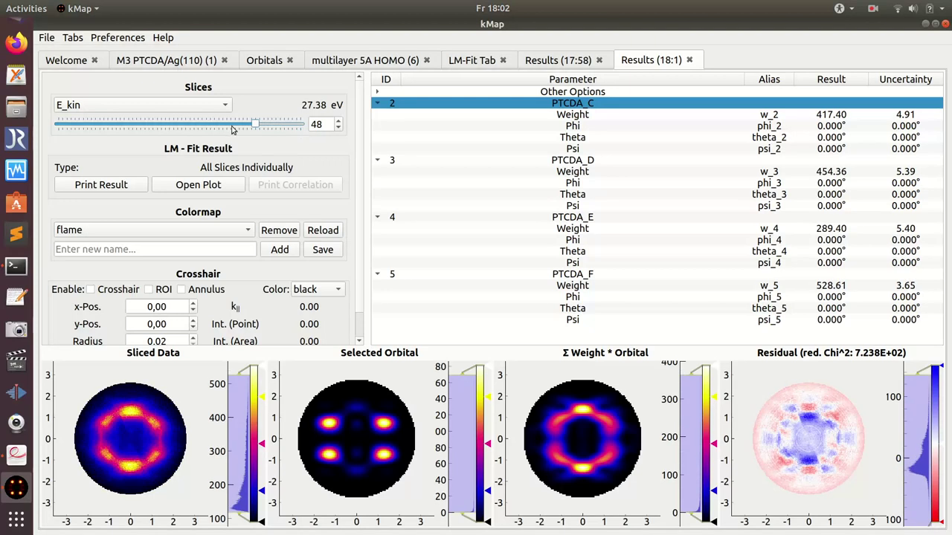
{"action": "left_click", "coordinate": [219, 128]}
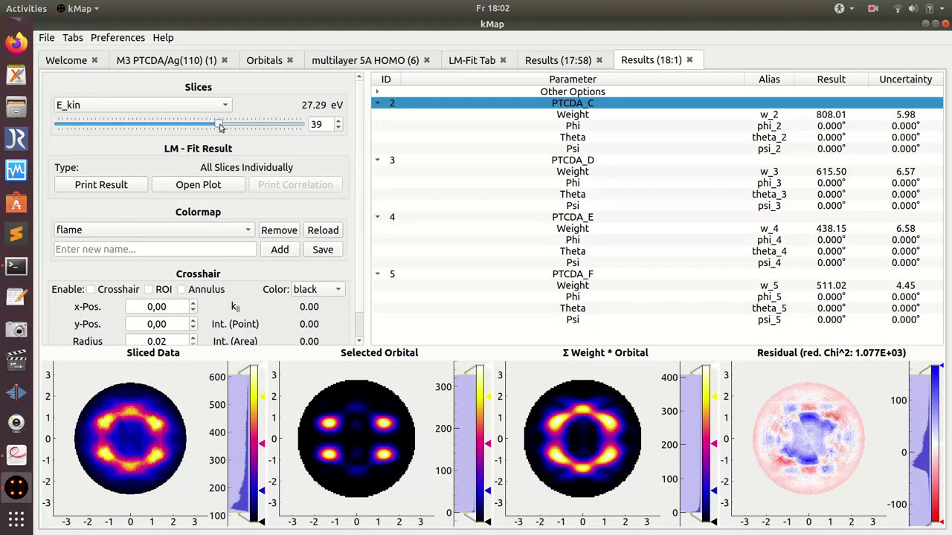
{"action": "left_click_drag", "start_coordinate": [219, 128], "coordinate": [191, 124]}
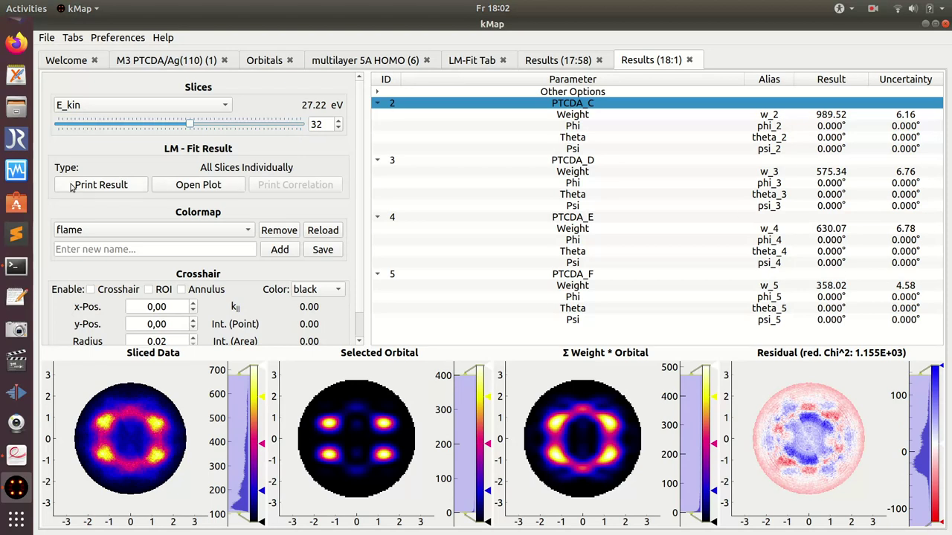
Plot the fitted Weight of PTCDA_C–F versus kinetic energy and rescale the plot axes
{"action": "left_click", "coordinate": [205, 186]}
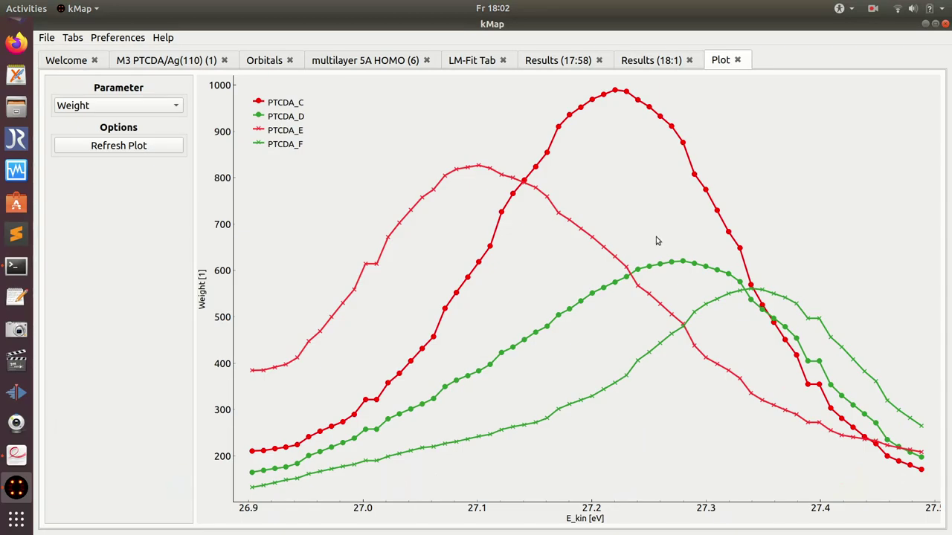
{"action": "left_click", "coordinate": [118, 105]}
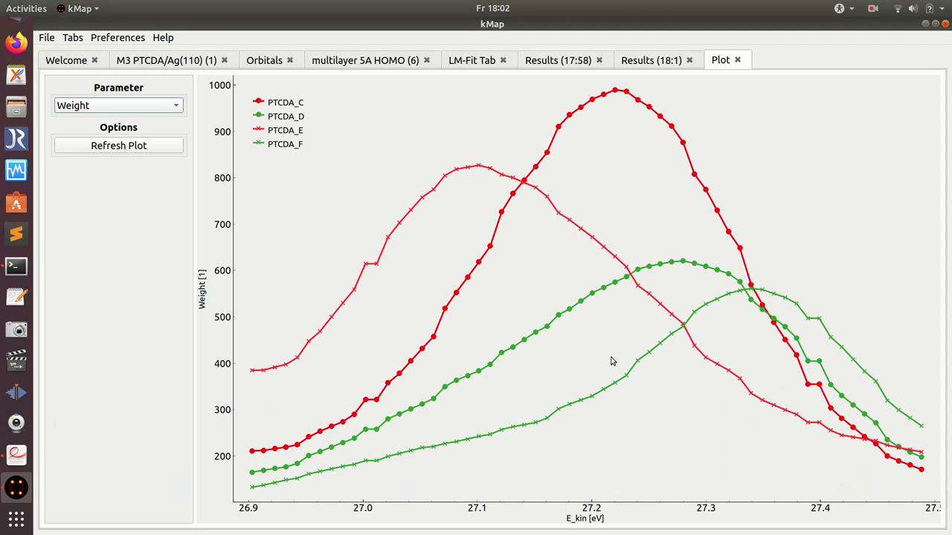
{"action": "scroll", "coordinate": [617, 363], "scroll_direction": "down", "scroll_amount": 3}
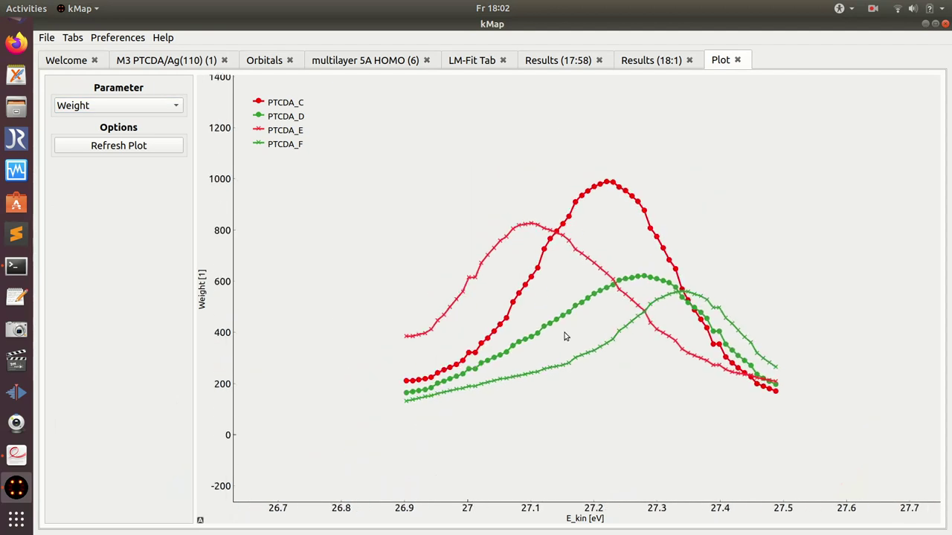
{"action": "scroll", "coordinate": [572, 334], "scroll_direction": "up", "scroll_amount": 4}
{"action": "scroll", "coordinate": [601, 327], "scroll_direction": "down", "scroll_amount": 2}
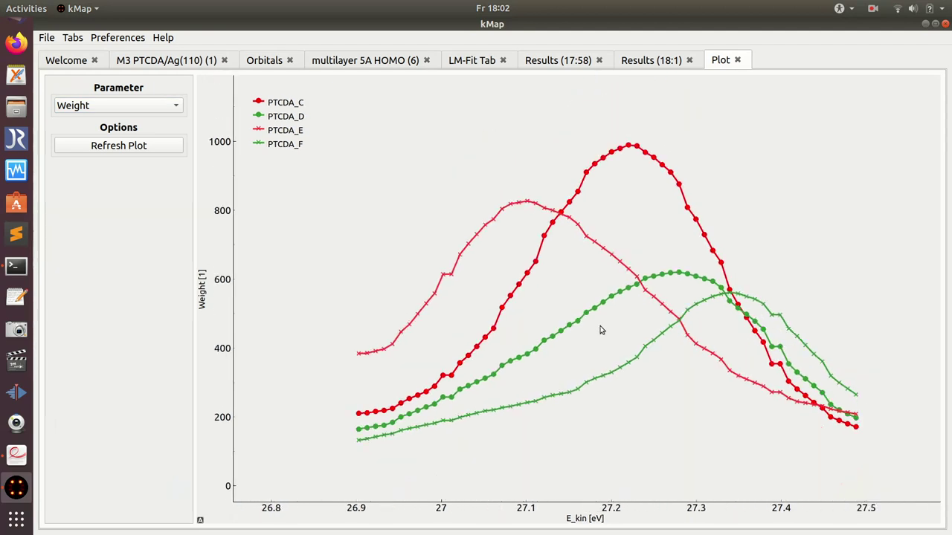
{"action": "left_click_drag", "start_coordinate": [602, 325], "coordinate": [571, 324]}
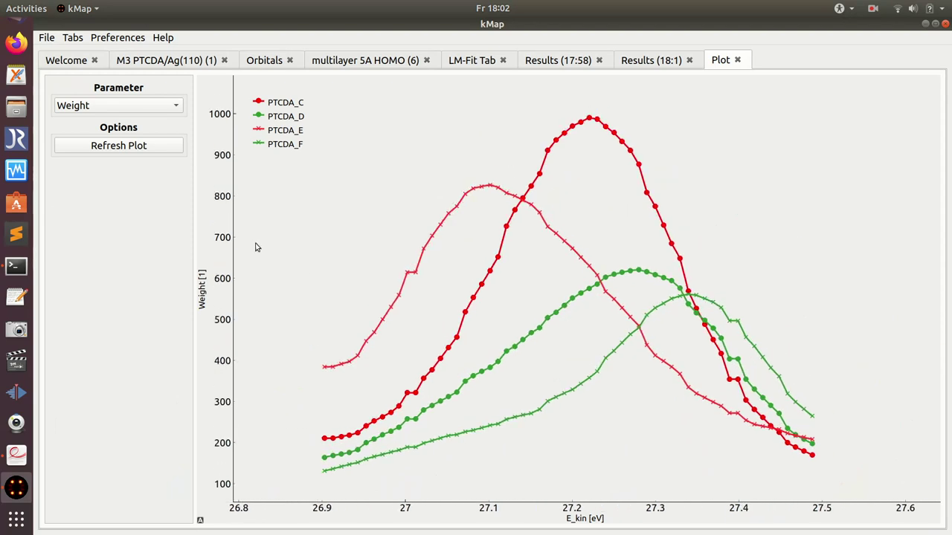
Export the plotted PTCDA_C–F weights as a text file, then return to the LM-Fit tab
{"action": "left_click", "coordinate": [46, 38]}
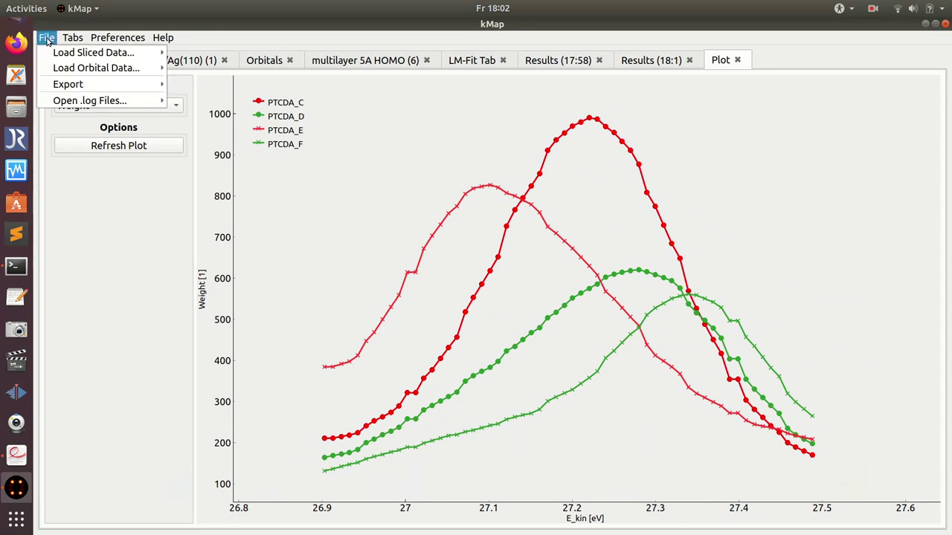
{"action": "mouse_move", "coordinate": [149, 85]}
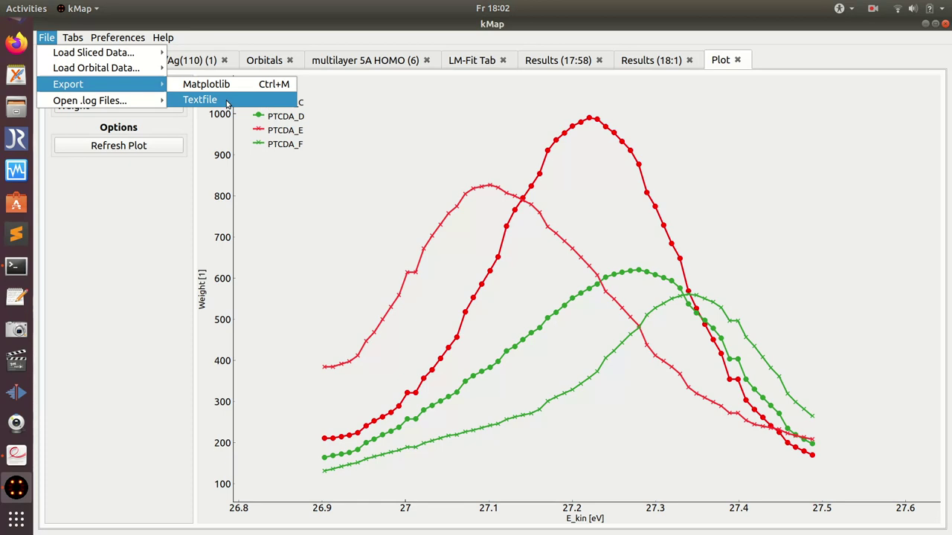
{"action": "left_click", "coordinate": [323, 167]}
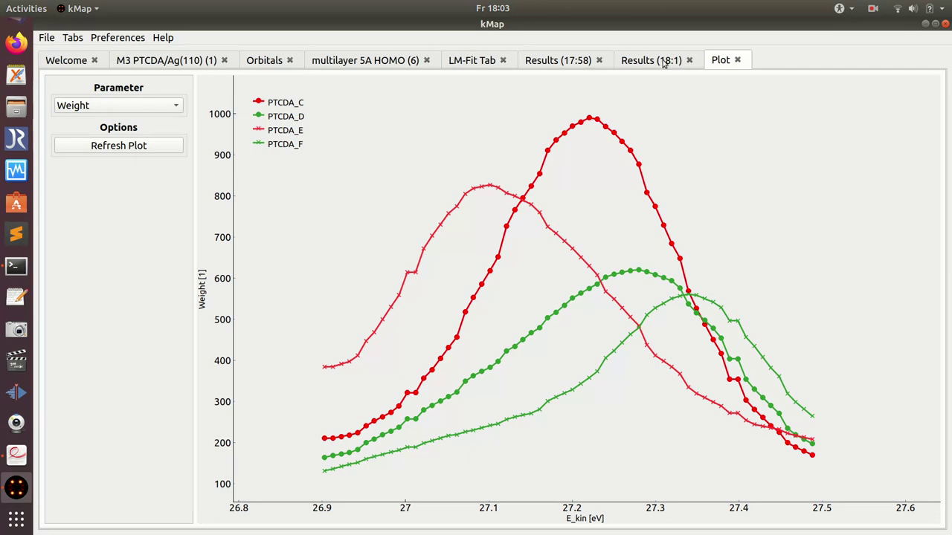
{"action": "left_click", "coordinate": [475, 63]}
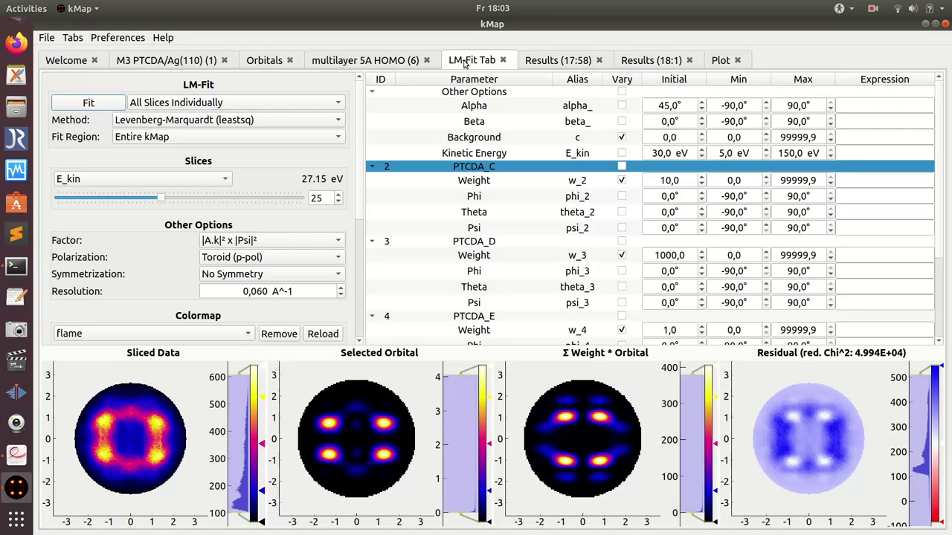